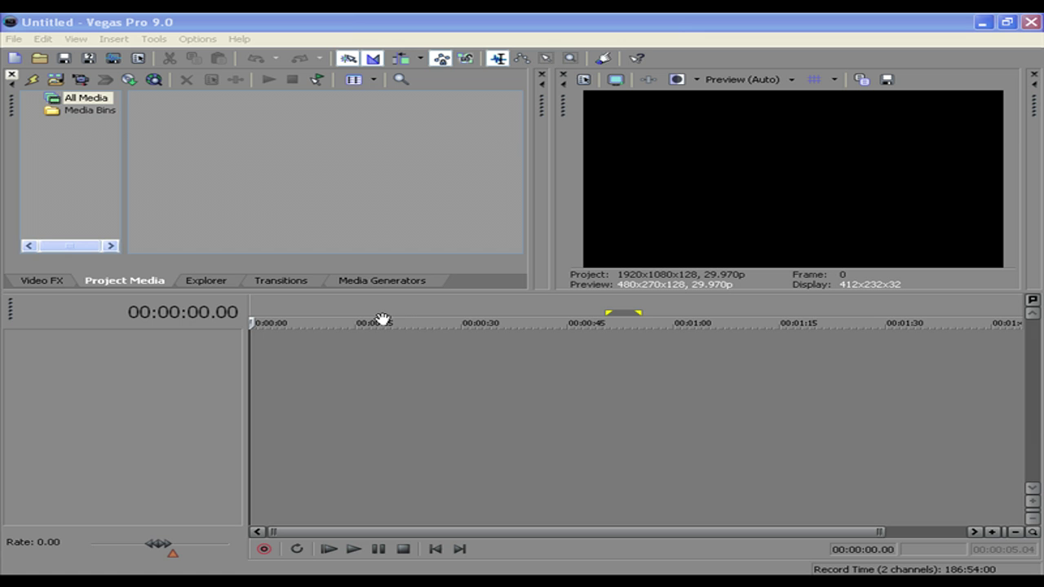
{"action": "left_click", "coordinate": [49, 78]}
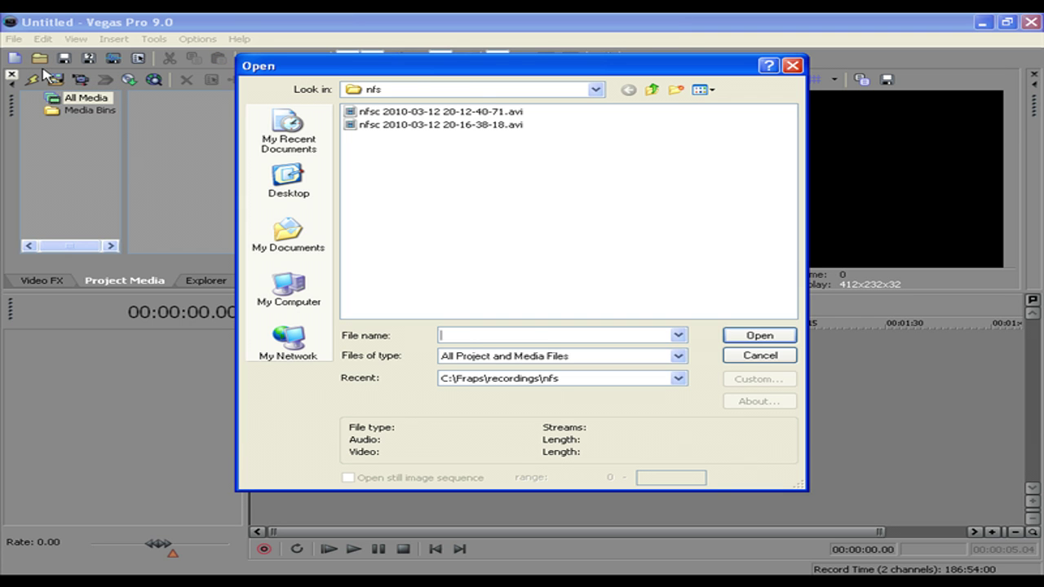
{"action": "left_click", "coordinate": [469, 112]}
{"action": "left_click", "coordinate": [743, 335]}
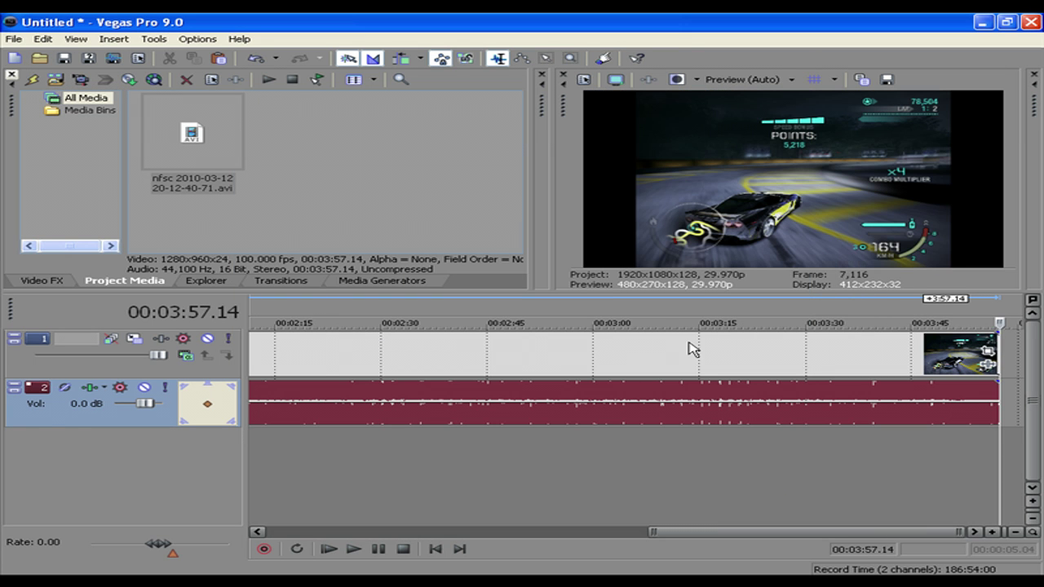
{"action": "scroll", "coordinate": [520, 373], "scroll_direction": "down", "scroll_amount": 5}
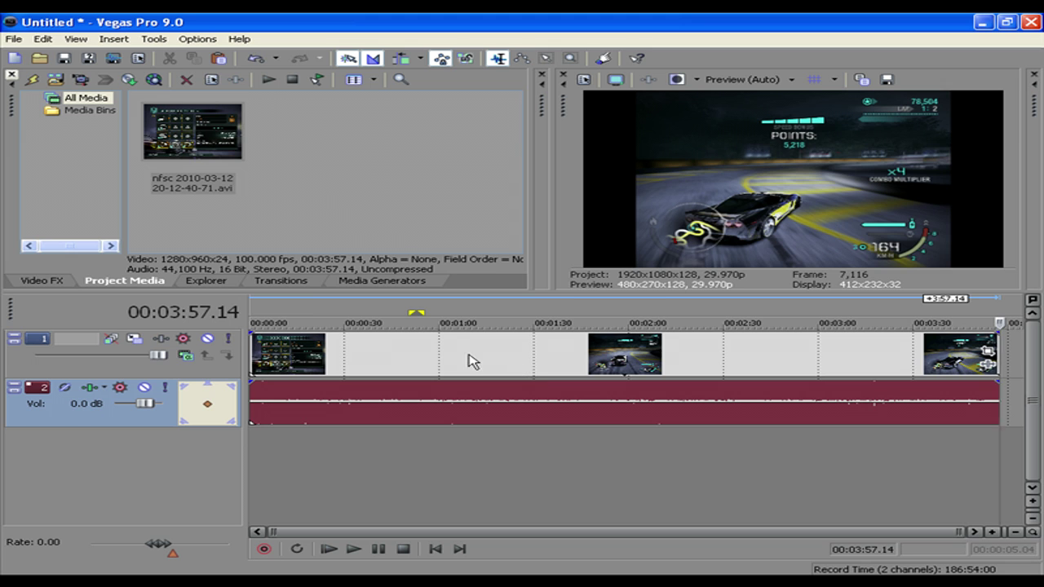
Toggle Maintain Aspect Ratio in the gameplay video event's Switches menu off and back on
{"action": "right_click", "coordinate": [413, 359]}
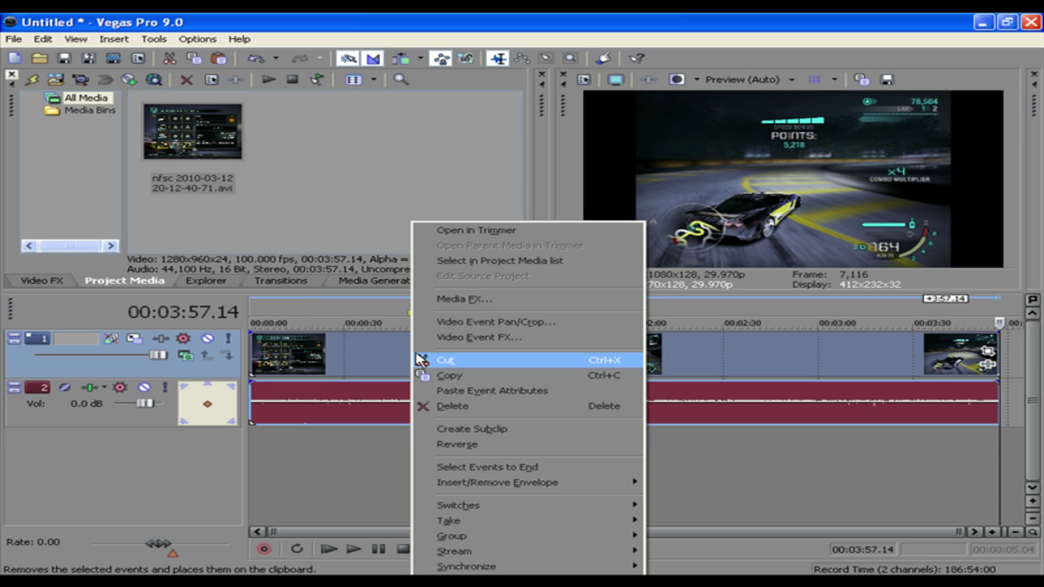
{"action": "mouse_move", "coordinate": [540, 510]}
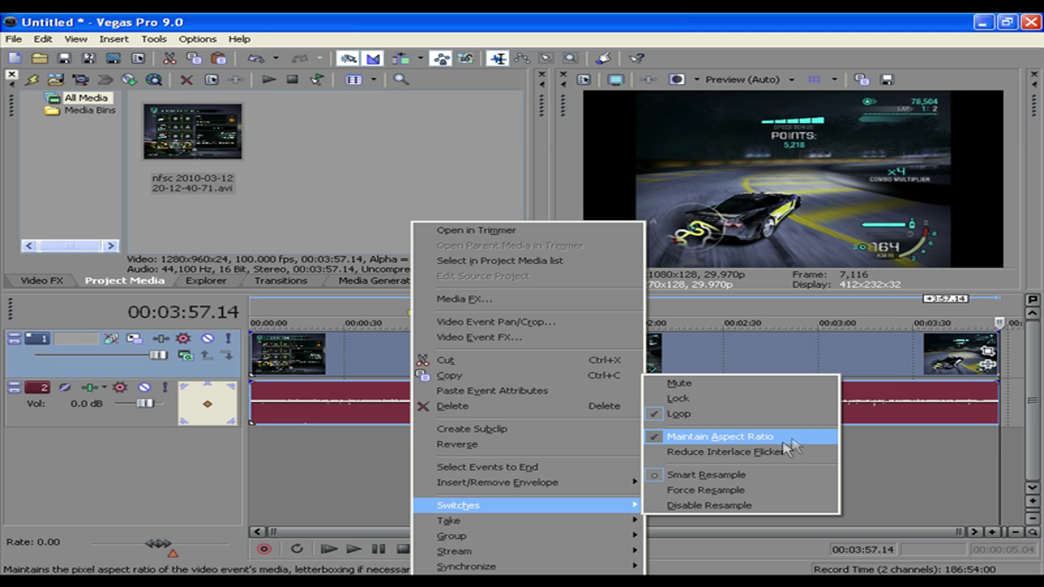
{"action": "left_click", "coordinate": [700, 439]}
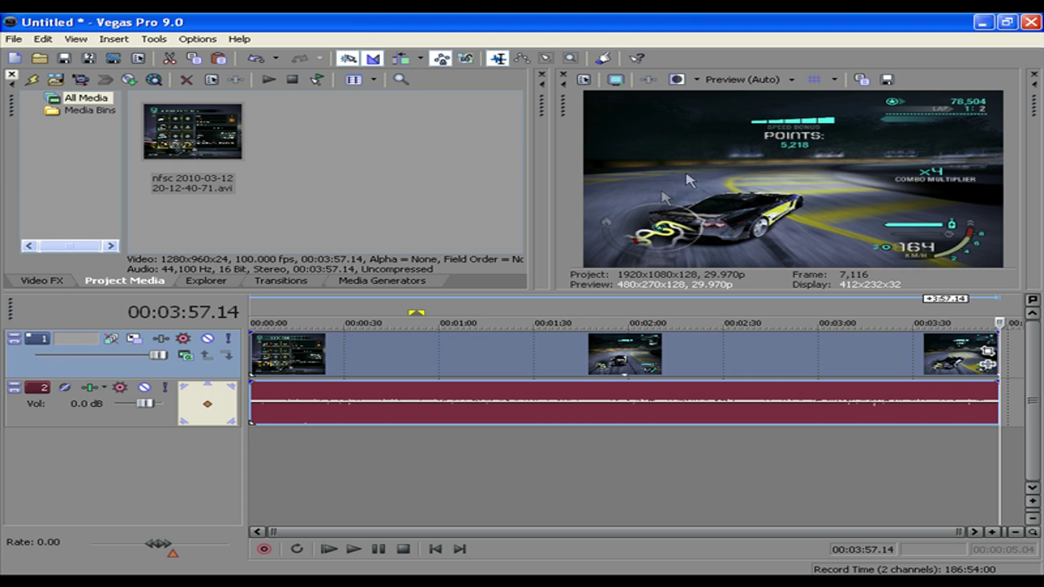
{"action": "right_click", "coordinate": [436, 355]}
{"action": "mouse_move", "coordinate": [571, 504]}
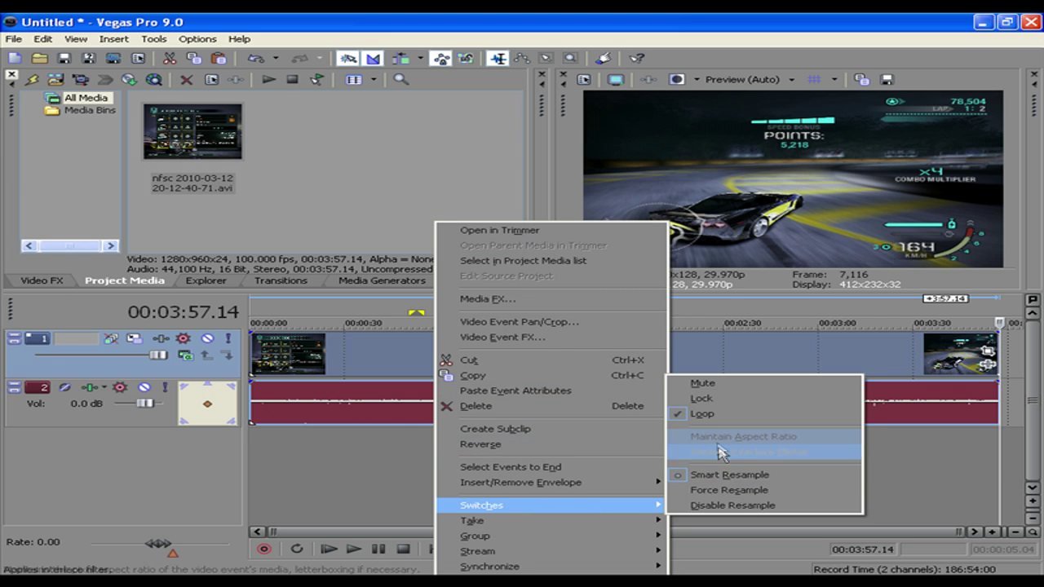
{"action": "left_click", "coordinate": [702, 439]}
{"action": "right_click", "coordinate": [499, 359]}
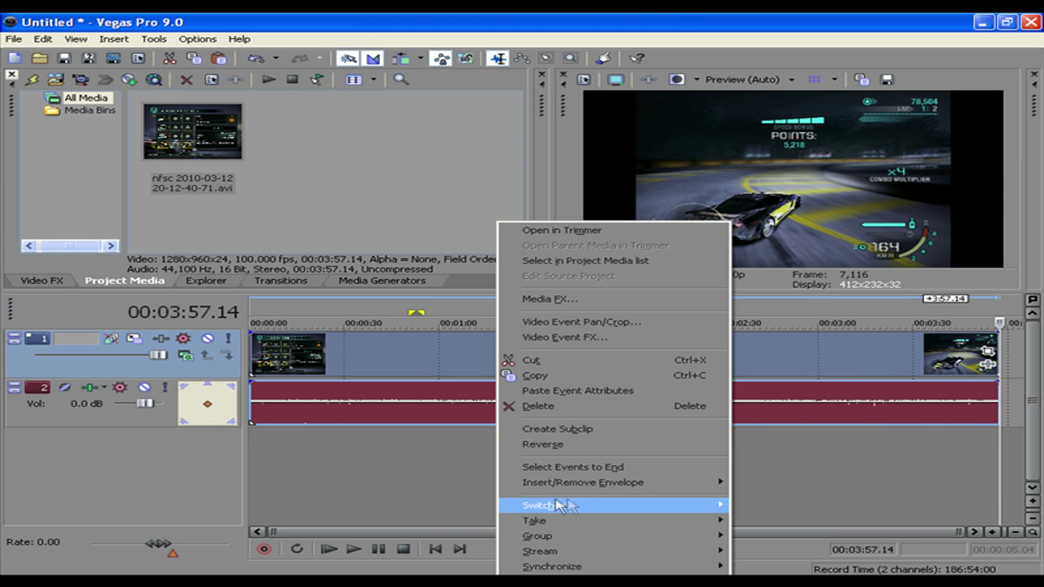
Turn off Maintain Aspect Ratio, then split the clip at 00:00:51.22
{"action": "left_click", "coordinate": [786, 442]}
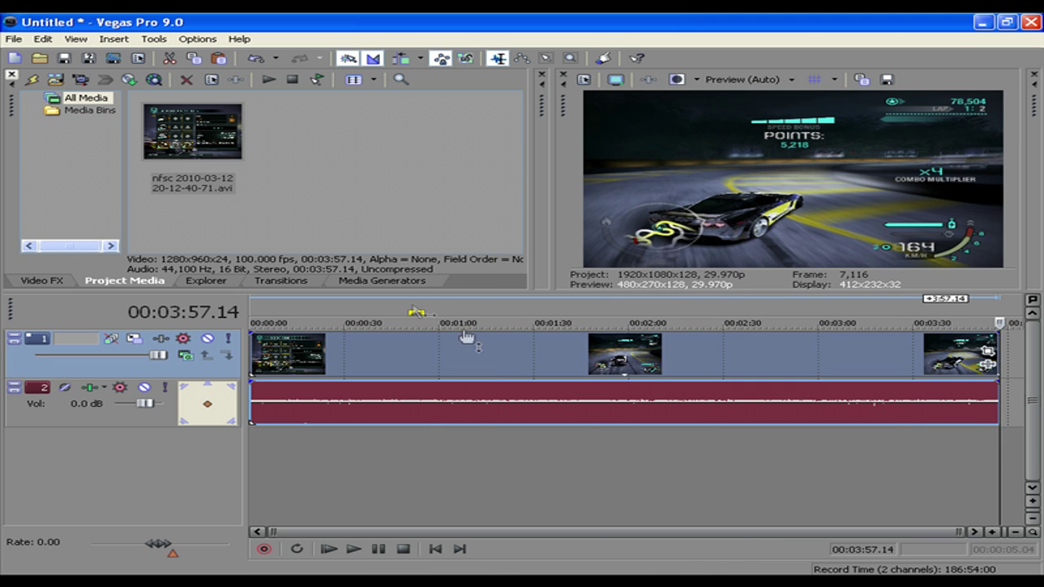
{"action": "left_click", "coordinate": [430, 312]}
{"action": "key", "text": "Left"}
{"action": "key", "text": "Left"}
{"action": "key", "text": "Left"}
{"action": "key", "text": "Left"}
{"action": "key", "text": "Left"}
{"action": "key", "text": "Left"}
{"action": "key", "text": "Left"}
{"action": "key", "text": "Left"}
{"action": "key", "text": "Left"}
{"action": "key", "text": "Left"}
{"action": "key", "text": "Left"}
{"action": "key", "text": "Left"}
{"action": "key", "text": "Left"}
{"action": "key", "text": "Left"}
{"action": "key", "text": "Left"}
{"action": "key", "text": "Left"}
{"action": "key", "text": "Left"}
{"action": "key", "text": "Left"}
{"action": "key", "text": "Left"}
{"action": "key", "text": "Left"}
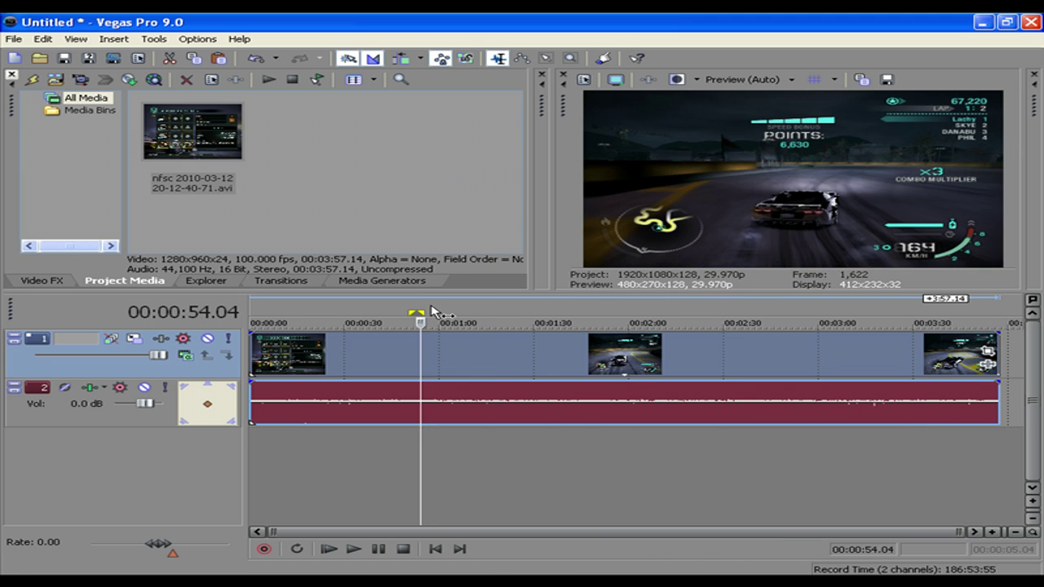
{"action": "key", "text": "Left"}
{"action": "key", "text": "Left"}
{"action": "key", "text": "Left"}
{"action": "key", "text": "Left"}
{"action": "key", "text": "Left"}
{"action": "key", "text": "Left"}
{"action": "key", "text": "Left"}
{"action": "key", "text": "Left"}
{"action": "key", "text": "Left"}
{"action": "key", "text": "Left"}
{"action": "key", "text": "Left"}
{"action": "key", "text": "Left"}
{"action": "key", "text": "Left"}
{"action": "key", "text": "Left"}
{"action": "key", "text": "Left"}
{"action": "key", "text": "Left"}
{"action": "key", "text": "Left"}
{"action": "key", "text": "Left"}
{"action": "key", "text": "Left"}
{"action": "key", "text": "Left"}
{"action": "key", "text": "Up"}
{"action": "key", "text": "Up"}
{"action": "key", "text": "Up"}
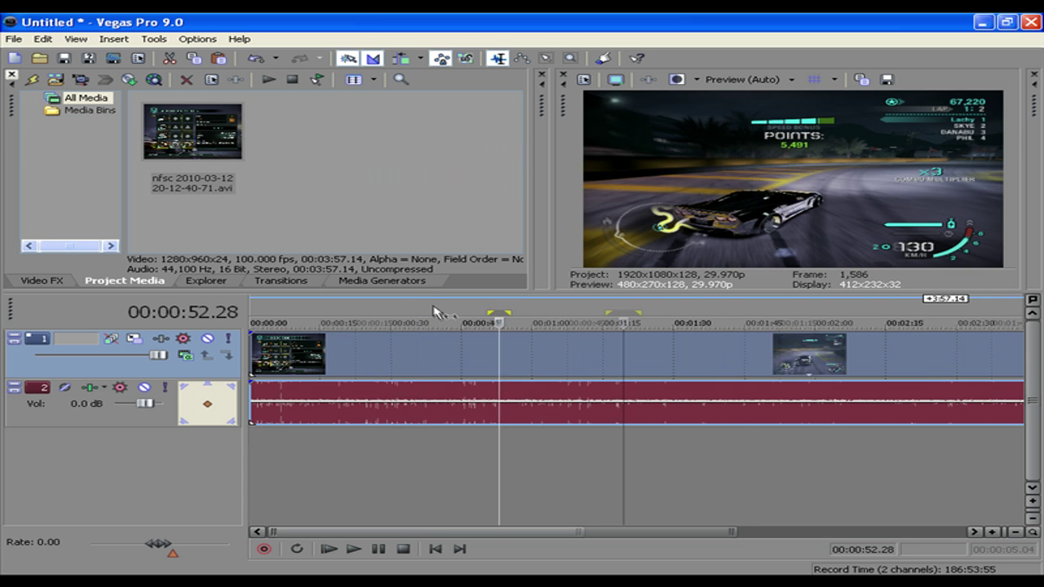
{"action": "key", "text": "Left"}
{"action": "key", "text": "Left"}
{"action": "key", "text": "Left"}
{"action": "key", "text": "Left"}
{"action": "key", "text": "Left"}
{"action": "key", "text": "Left"}
{"action": "key", "text": "Left"}
{"action": "key", "text": "Left"}
{"action": "key", "text": "Left"}
{"action": "key", "text": "Left"}
{"action": "key", "text": "Left"}
{"action": "key", "text": "Left"}
{"action": "key", "text": "Left"}
{"action": "key", "text": "Left"}
{"action": "key", "text": "Left"}
{"action": "key", "text": "Left"}
{"action": "key", "text": "Left"}
{"action": "key", "text": "Left"}
{"action": "key", "text": "Left"}
{"action": "key", "text": "Left"}
{"action": "key", "text": "Left"}
{"action": "key", "text": "Left"}
{"action": "key", "text": "Left"}
{"action": "key", "text": "Left"}
{"action": "key", "text": "Left"}
{"action": "key", "text": "Left"}
{"action": "key", "text": "Left"}
{"action": "key", "text": "Left"}
{"action": "key", "text": "Left"}
{"action": "key", "text": "Left"}
{"action": "key", "text": "Left"}
{"action": "key", "text": "Left"}
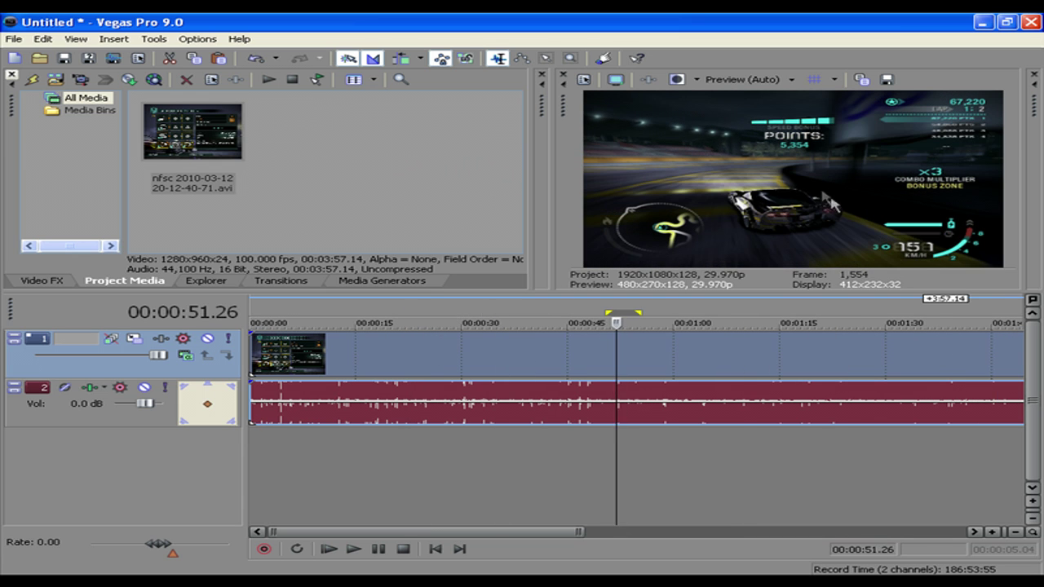
{"action": "key", "text": "Left"}
{"action": "key", "text": "Left"}
{"action": "key", "text": "Left"}
{"action": "key", "text": "Left"}
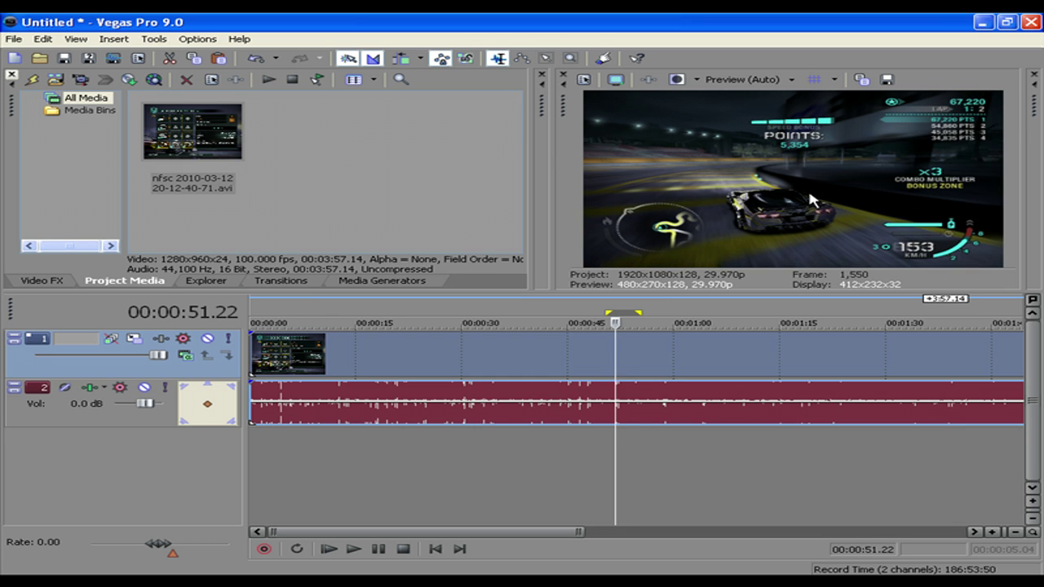
{"action": "key", "text": "s"}
Advance the playhead to 00:00:52.08 for the second cut
{"action": "key", "text": "Right"}
{"action": "key", "text": "Right"}
{"action": "key", "text": "Right"}
{"action": "key", "text": "Right"}
{"action": "key", "text": "Right"}
{"action": "key", "text": "Right"}
{"action": "key", "text": "Right"}
{"action": "key", "text": "Right"}
{"action": "key", "text": "Right"}
{"action": "key", "text": "Right"}
{"action": "key", "text": "Right"}
{"action": "key", "text": "Right"}
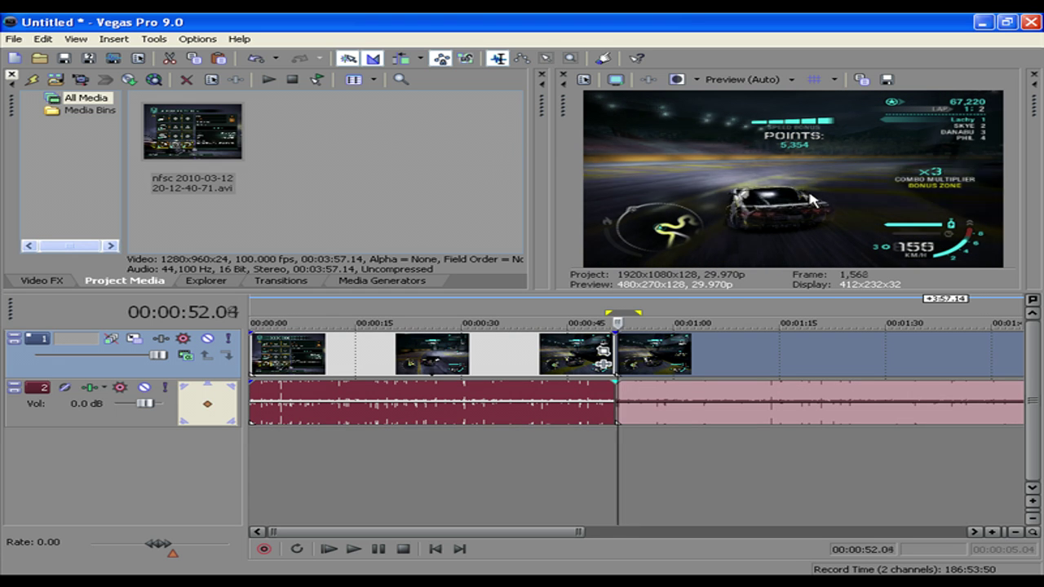
{"action": "key", "text": "Right"}
{"action": "key", "text": "Right"}
{"action": "key", "text": "Right"}
{"action": "key", "text": "Right"}
{"action": "scroll", "coordinate": [707, 357], "scroll_direction": "up", "scroll_amount": 1}
{"action": "scroll", "coordinate": [706, 356], "scroll_direction": "up", "scroll_amount": 4}
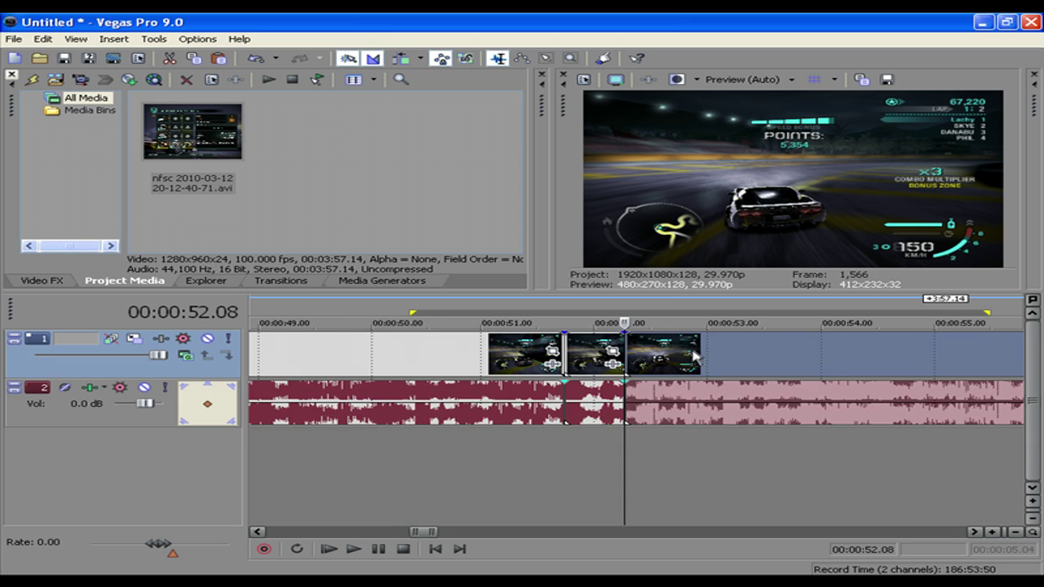
Insert a third audio track and drag the isolated short audio piece down onto it
{"action": "right_click", "coordinate": [110, 442]}
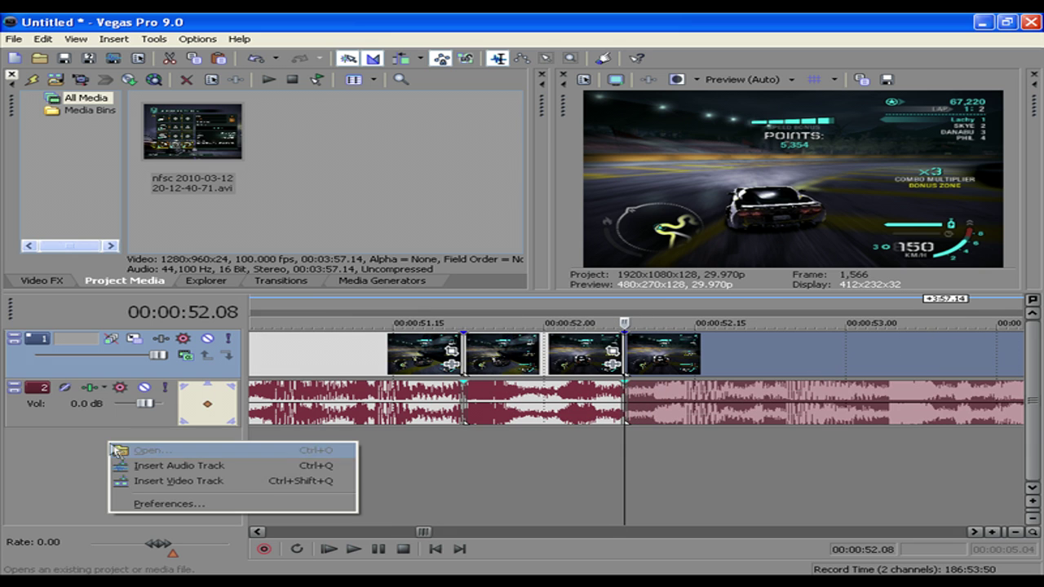
{"action": "left_click", "coordinate": [143, 471]}
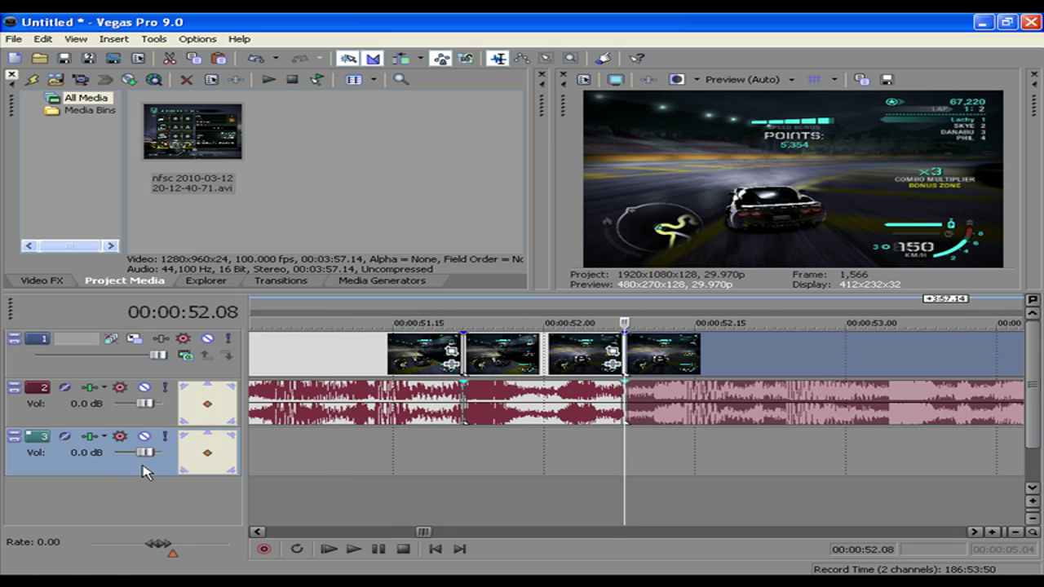
{"action": "left_click", "coordinate": [524, 418]}
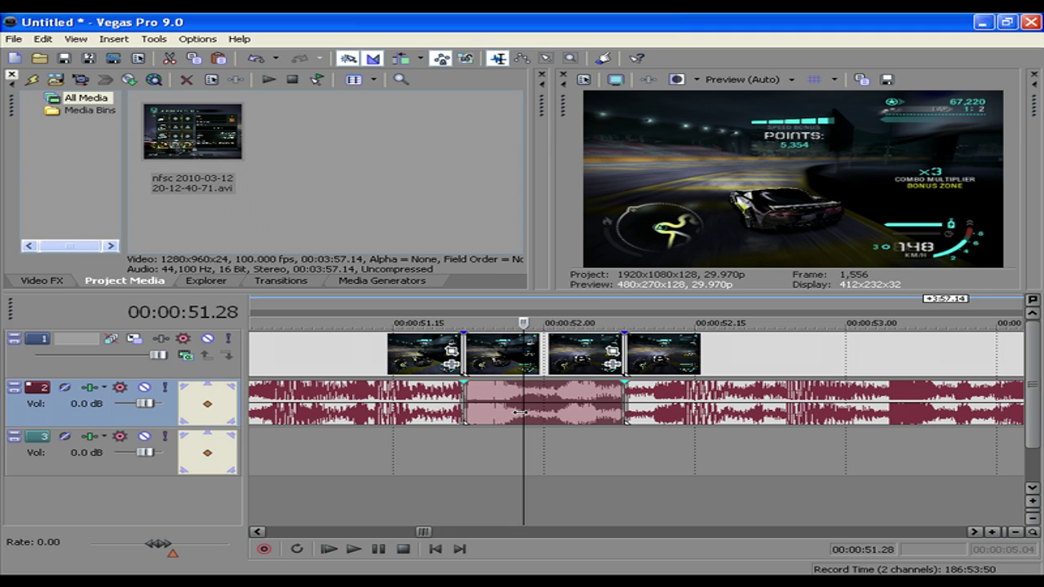
{"action": "left_click_drag", "start_coordinate": [524, 402], "coordinate": [567, 453]}
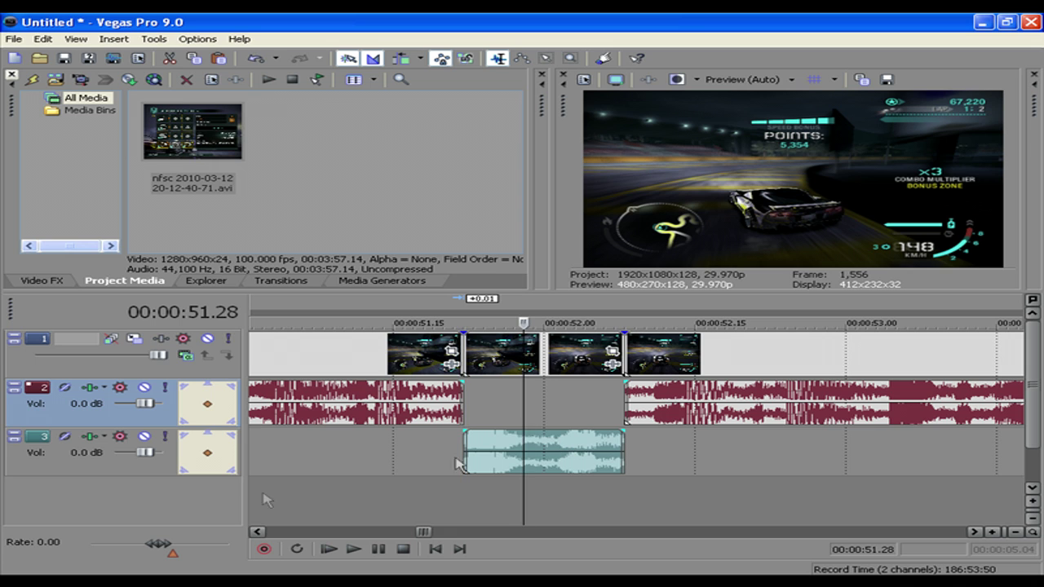
Set track 3's Track EQ band 4 to a 350 Hz high shelf at -Inf gain
{"action": "left_click", "coordinate": [89, 438]}
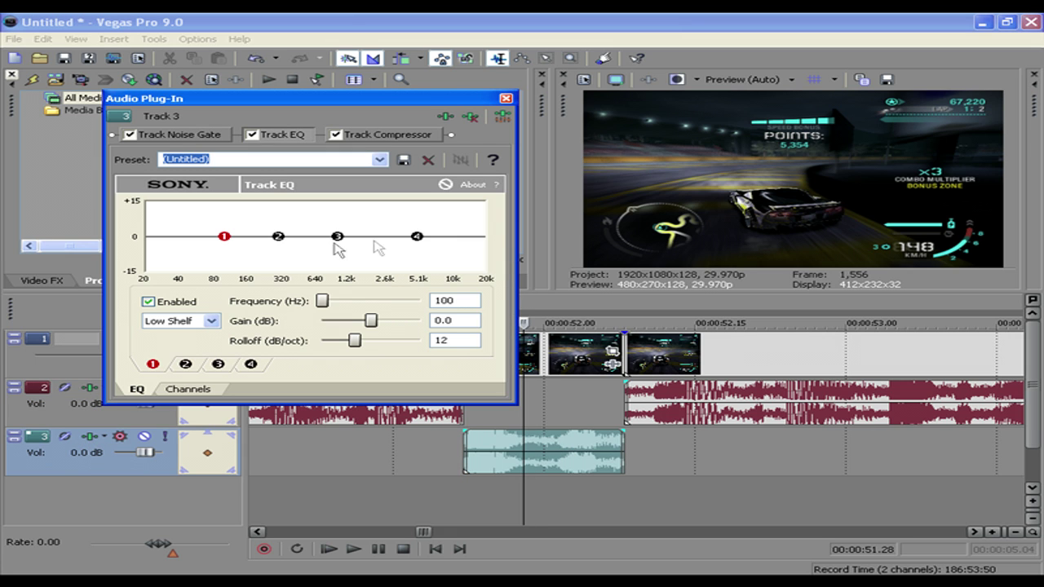
{"action": "left_click", "coordinate": [417, 237]}
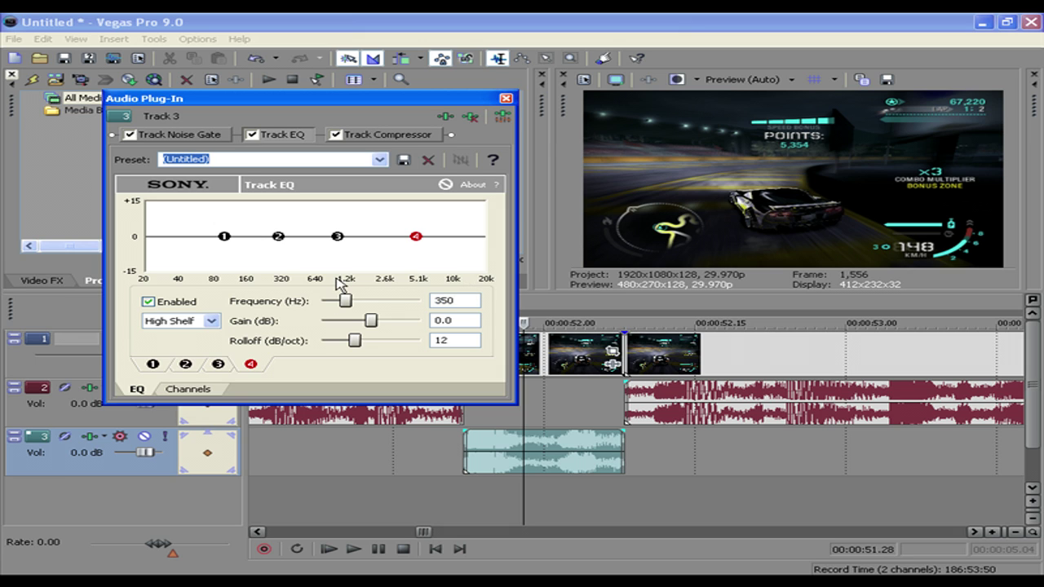
{"action": "left_click_drag", "start_coordinate": [377, 322], "coordinate": [285, 330]}
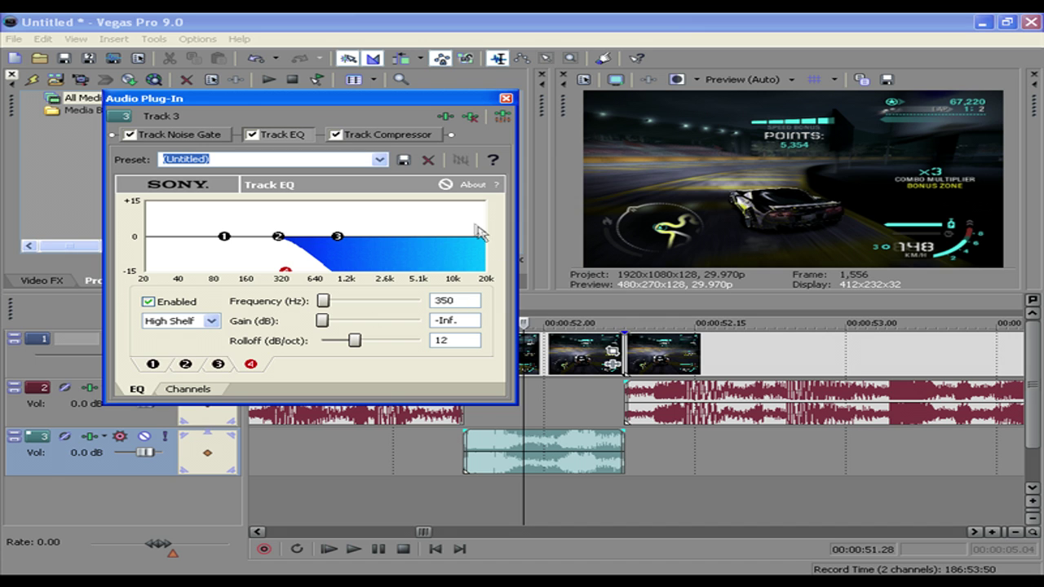
{"action": "left_click", "coordinate": [508, 99]}
{"action": "scroll", "coordinate": [397, 432], "scroll_direction": "down", "scroll_amount": 2}
Lower tracks 3 and 2 to -20.4 dB and play back from about 51.10 to check the muffling
{"action": "left_click", "coordinate": [141, 455]}
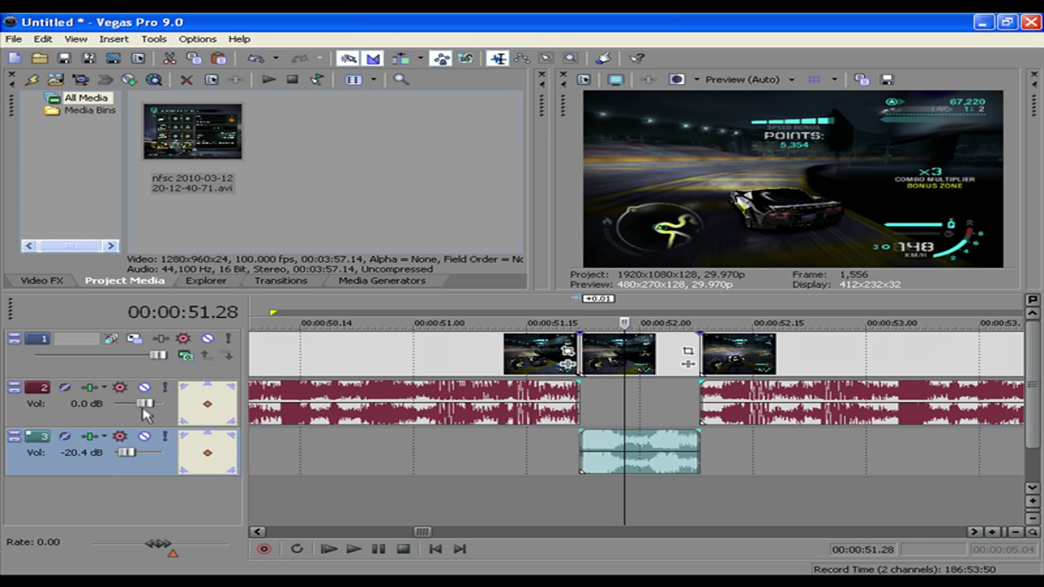
{"action": "left_click_drag", "start_coordinate": [126, 405], "coordinate": [124, 406]}
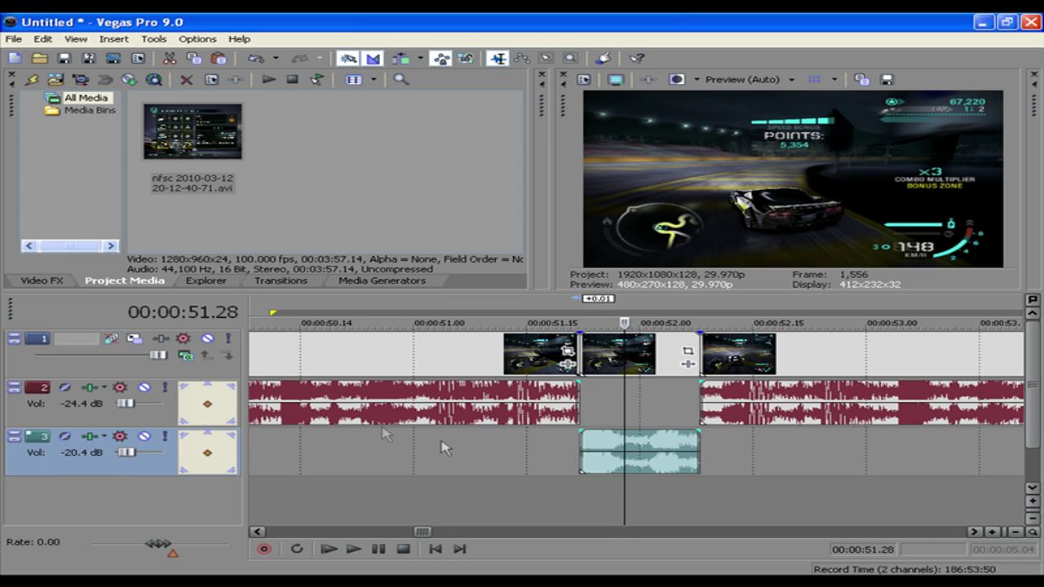
{"action": "left_click", "coordinate": [488, 454]}
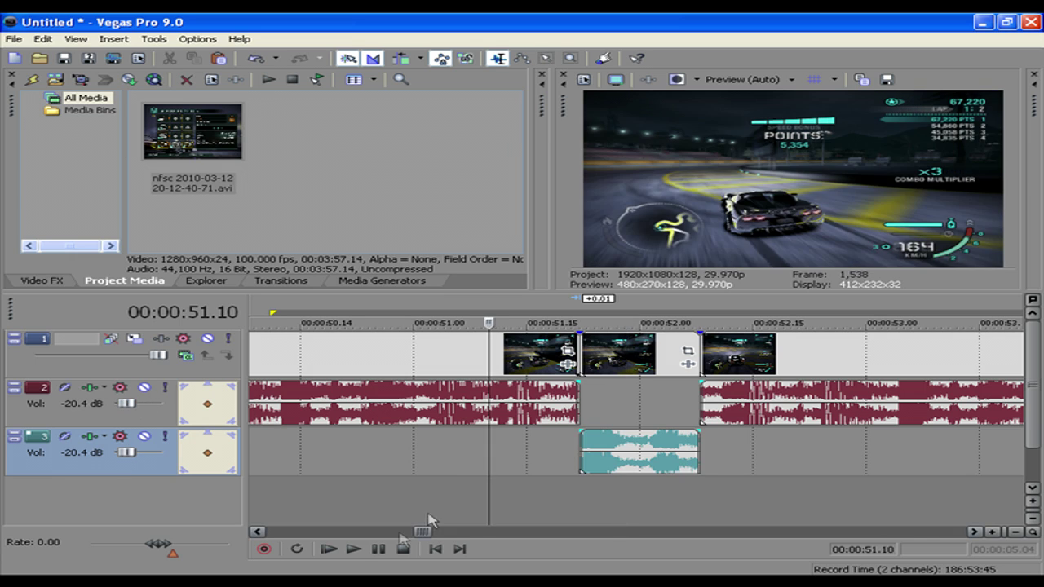
{"action": "left_click", "coordinate": [352, 550]}
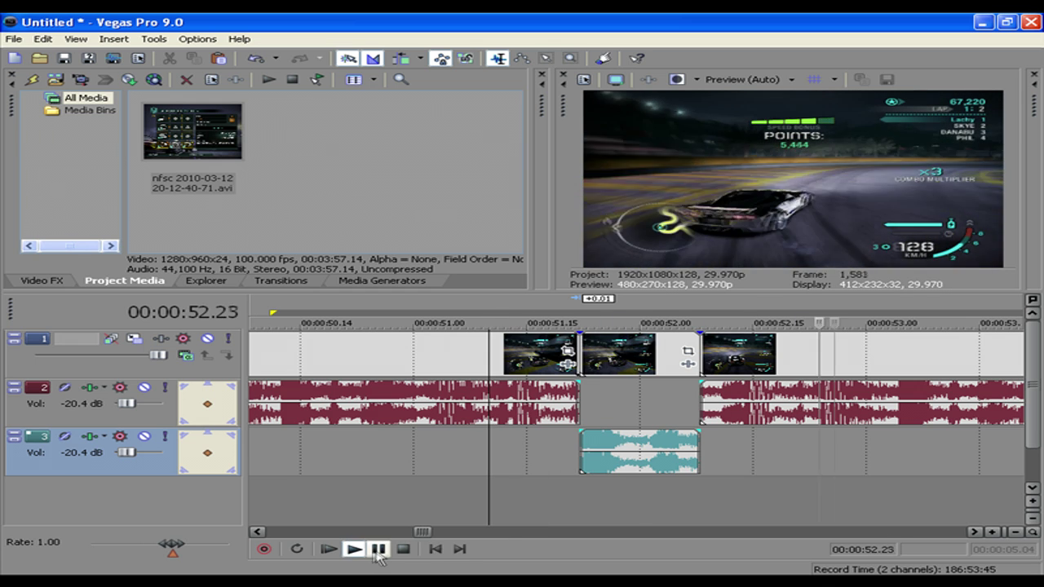
{"action": "left_click", "coordinate": [378, 549]}
{"action": "scroll", "coordinate": [749, 447], "scroll_direction": "down", "scroll_amount": 3}
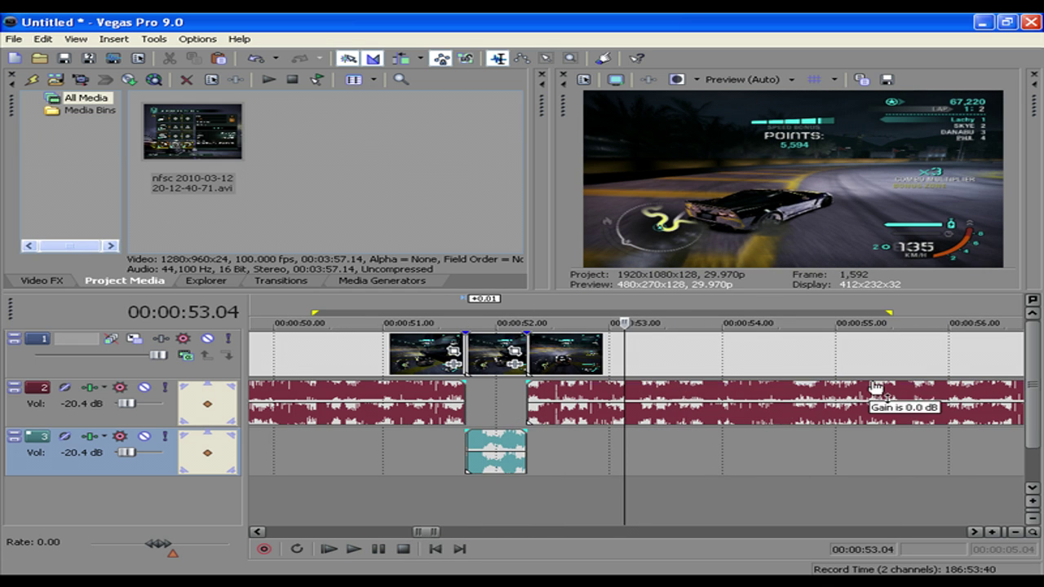
Time-stretch the middle clip to about 00:00:53.8, close the gap, and move later audio to track 3
{"action": "left_click_drag", "start_coordinate": [798, 365], "coordinate": [400, 355]}
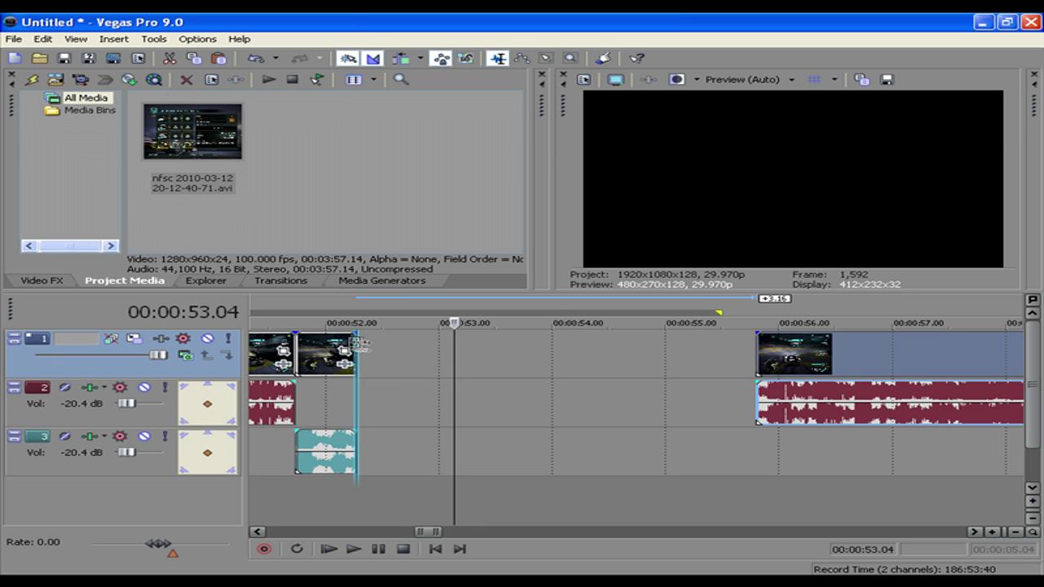
{"action": "left_click_drag", "start_coordinate": [357, 345], "coordinate": [536, 345]}
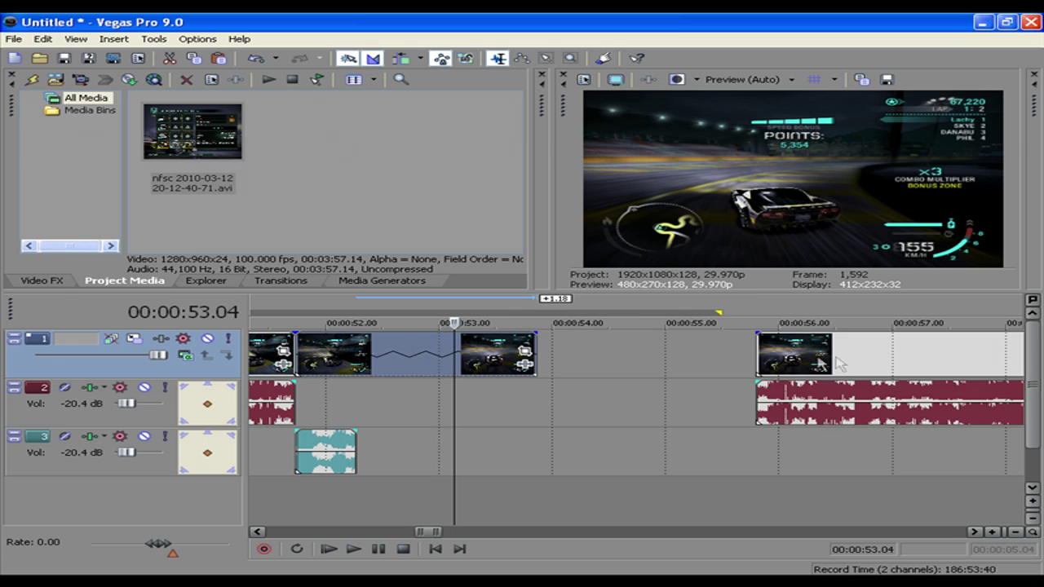
{"action": "left_click_drag", "start_coordinate": [816, 355], "coordinate": [624, 357]}
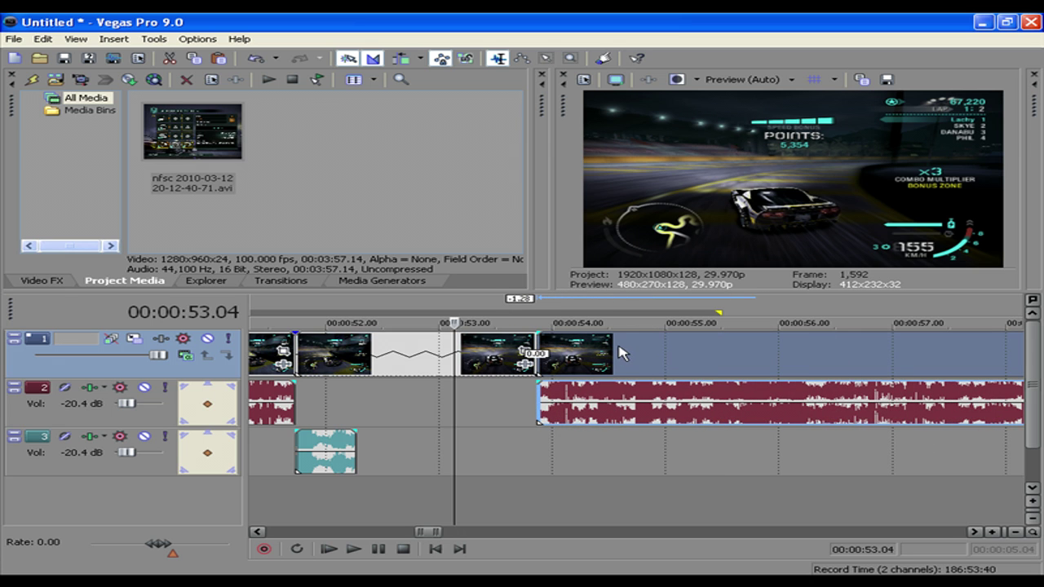
{"action": "left_click", "coordinate": [669, 391]}
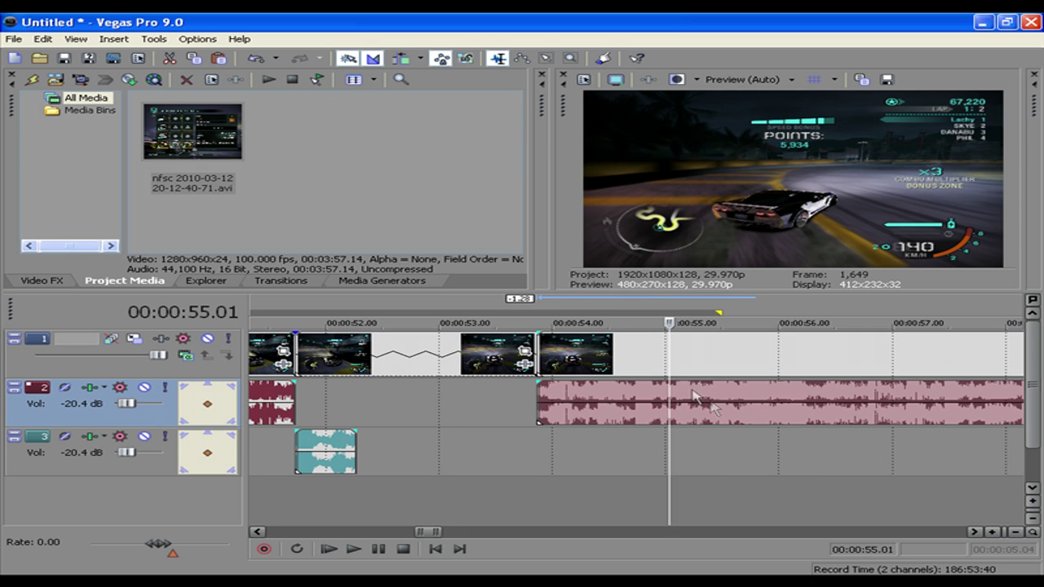
{"action": "left_click_drag", "start_coordinate": [590, 465], "coordinate": [409, 466]}
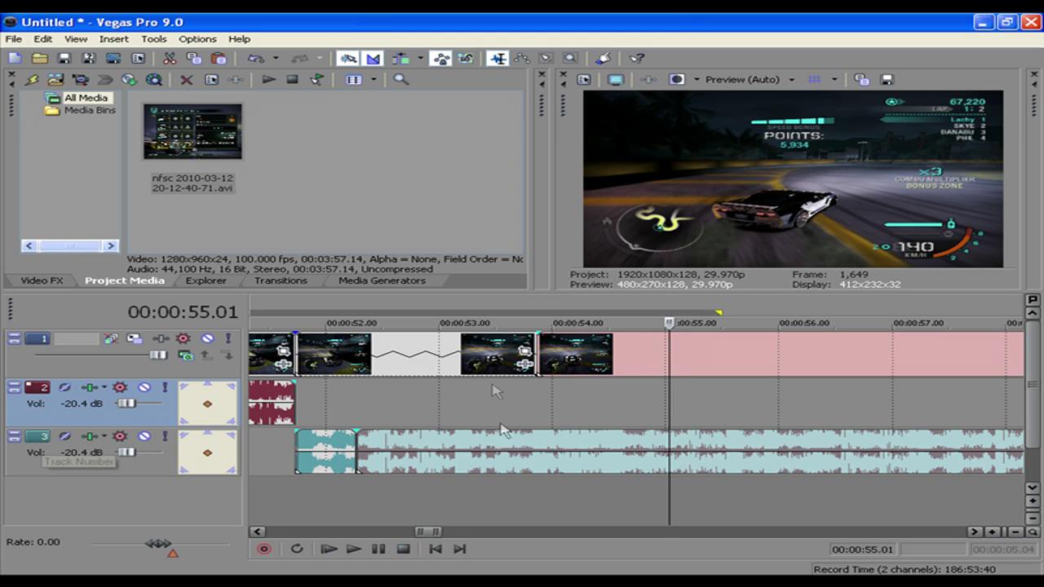
Split track 3's audio at 00:00:53.26 and move the remainder back up to track 2
{"action": "left_click", "coordinate": [537, 312]}
{"action": "key", "text": "s"}
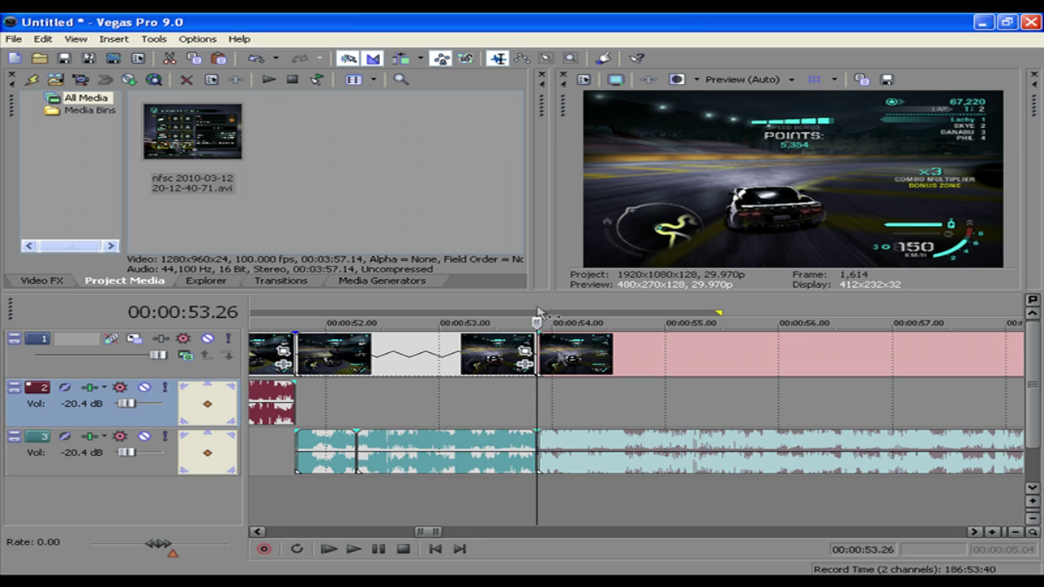
{"action": "left_click_drag", "start_coordinate": [618, 461], "coordinate": [614, 416]}
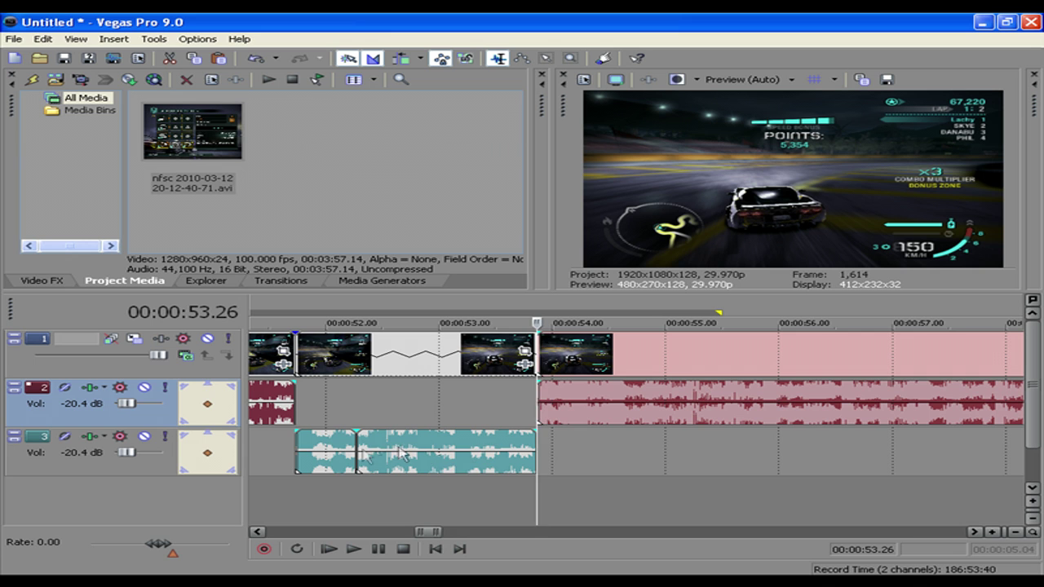
Play the edited section from about 00:00:50.08 to check the slowed, muffled audio
{"action": "scroll", "coordinate": [430, 443], "scroll_direction": "down", "scroll_amount": 2}
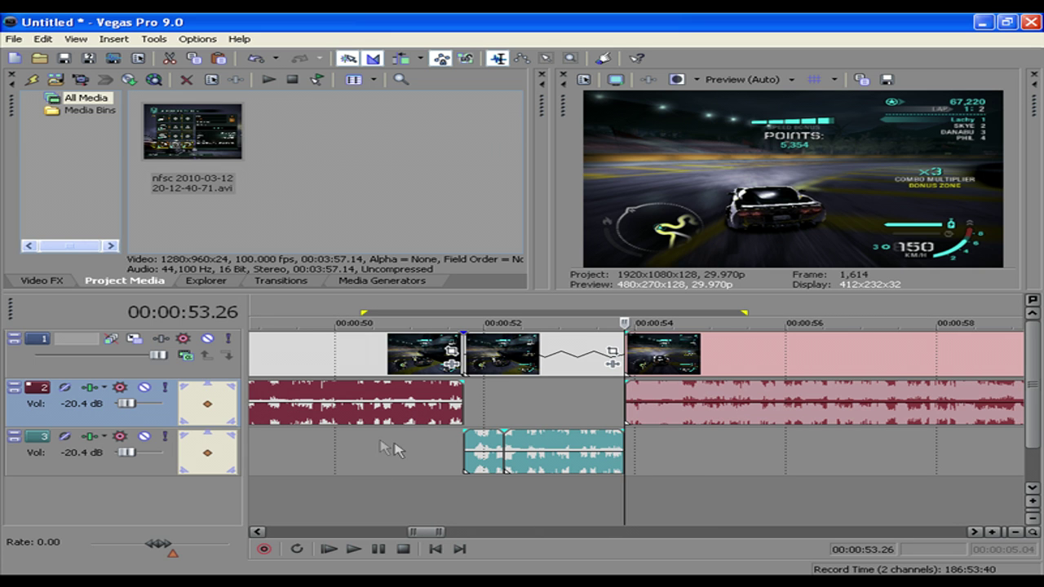
{"action": "left_click", "coordinate": [357, 444]}
{"action": "left_click", "coordinate": [356, 547]}
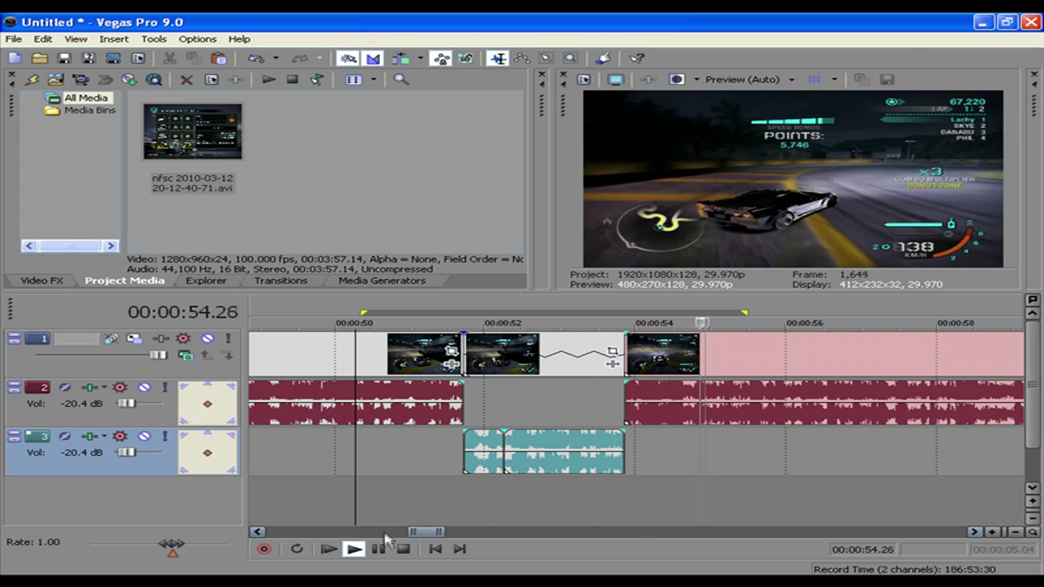
{"action": "key", "text": "Return"}
{"action": "scroll", "coordinate": [477, 416], "scroll_direction": "down", "scroll_amount": 4}
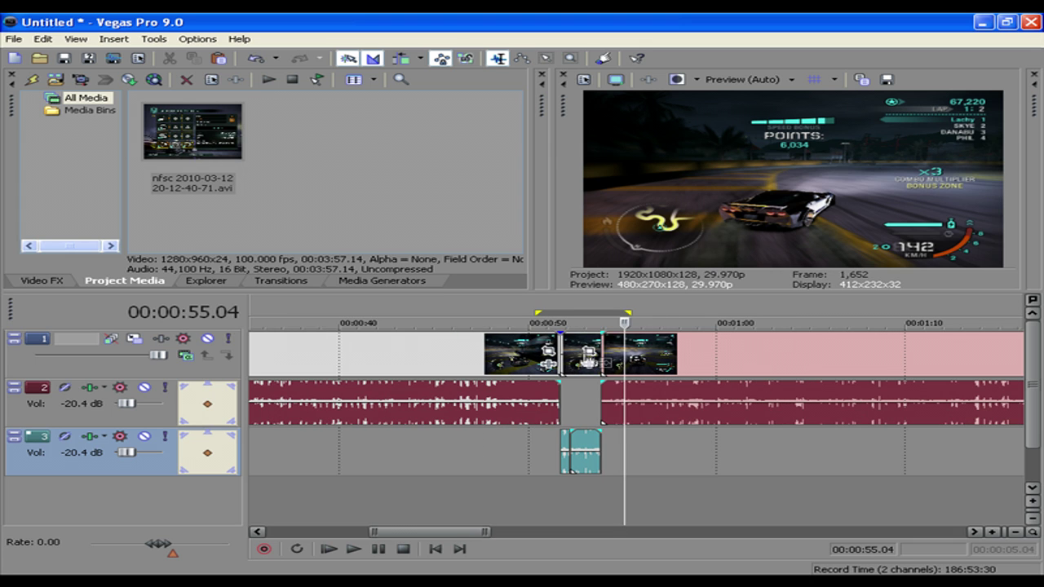
Insert a new top video track and place a Default Text event on it
{"action": "right_click", "coordinate": [111, 488]}
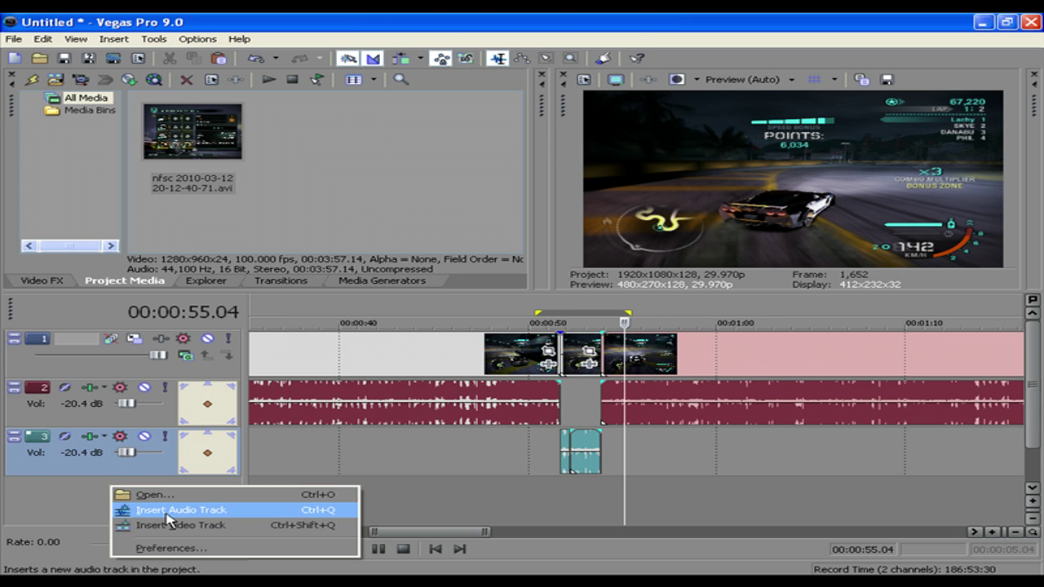
{"action": "left_click", "coordinate": [167, 525]}
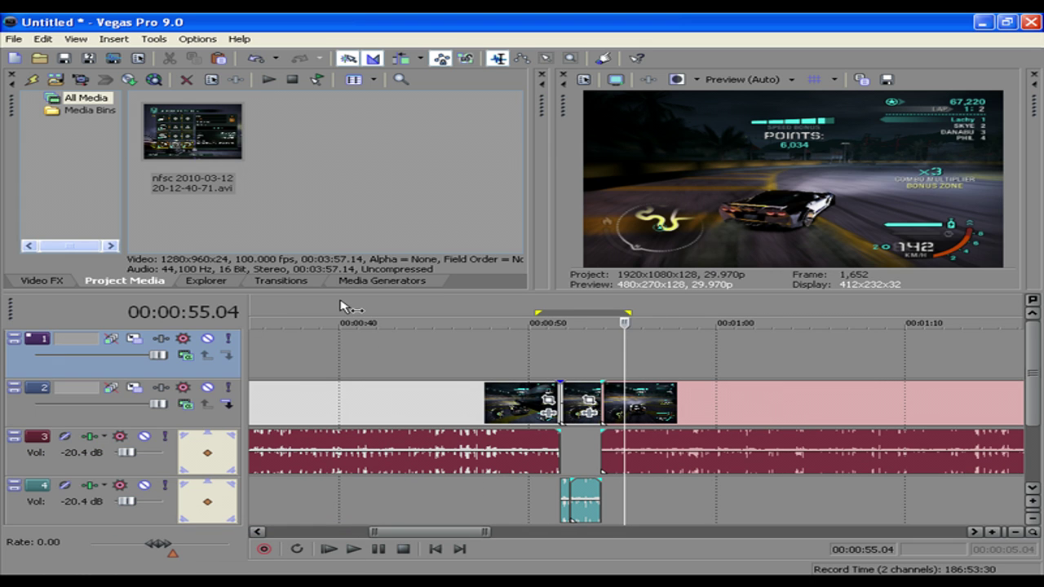
{"action": "scroll", "coordinate": [531, 373], "scroll_direction": "down", "scroll_amount": 1}
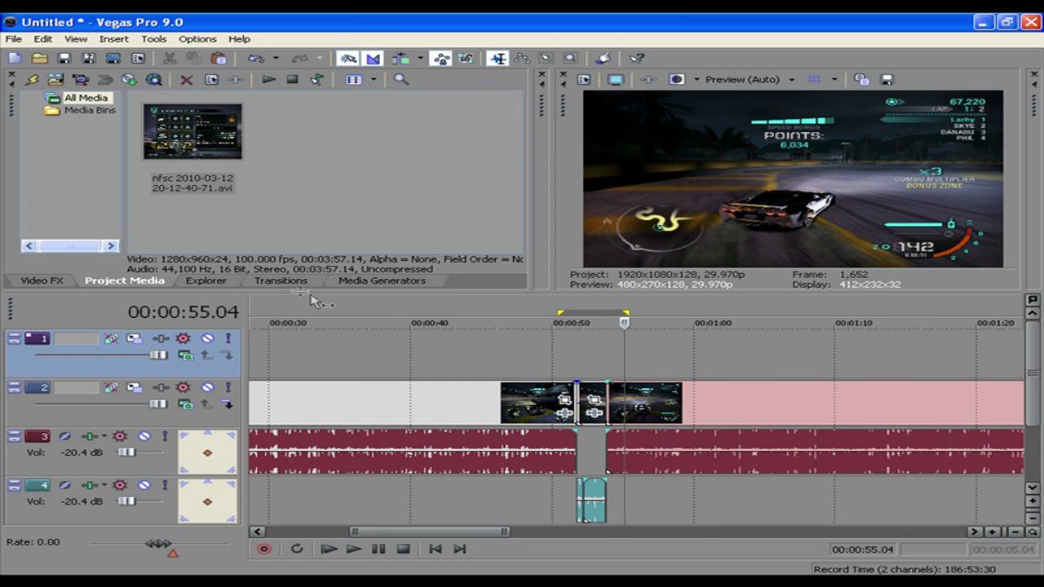
{"action": "left_click", "coordinate": [384, 281]}
{"action": "left_click", "coordinate": [53, 173]}
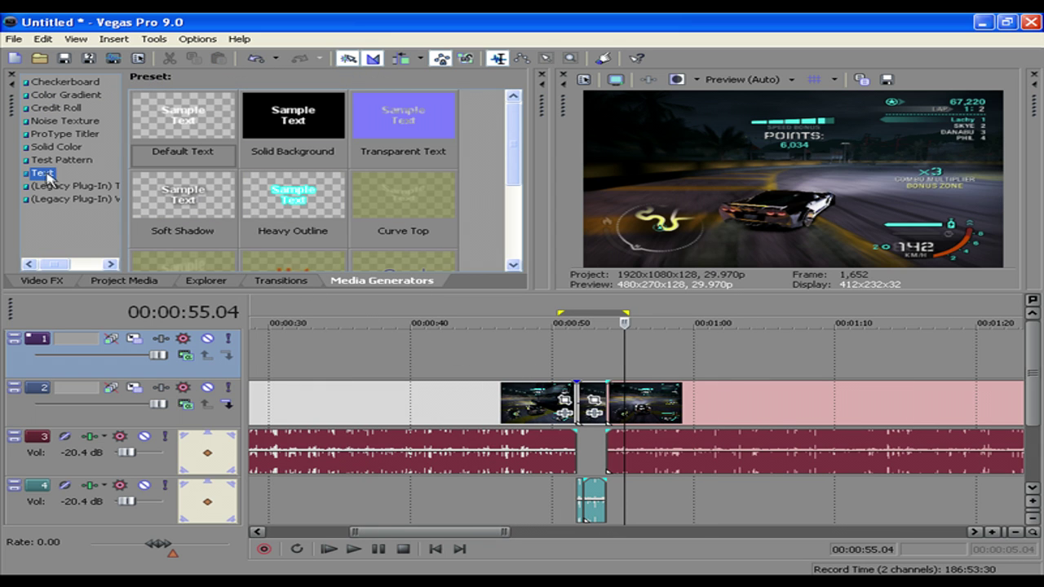
{"action": "left_click_drag", "start_coordinate": [218, 124], "coordinate": [201, 132]}
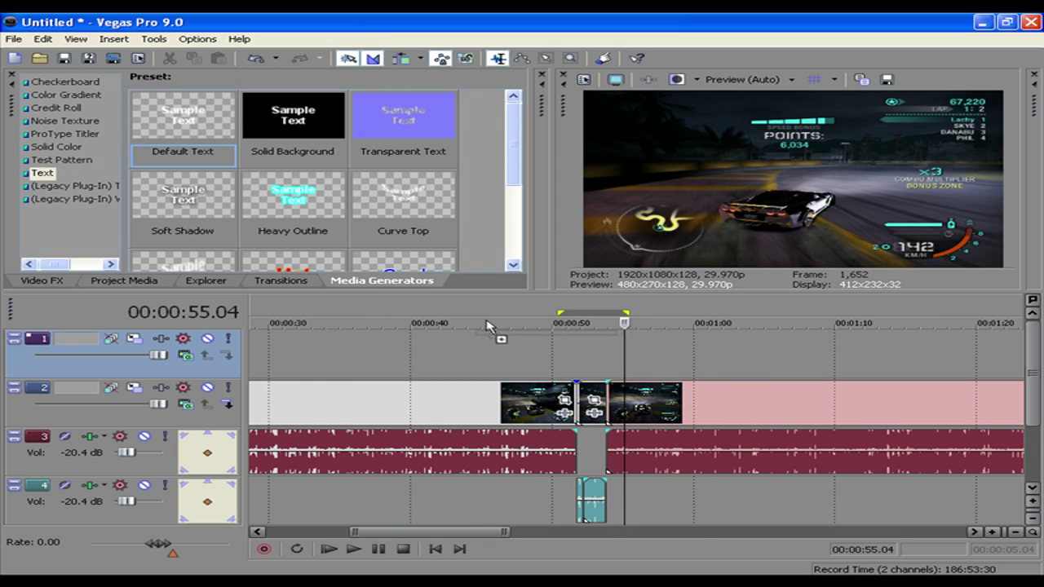
{"action": "left_click_drag", "start_coordinate": [487, 327], "coordinate": [595, 354]}
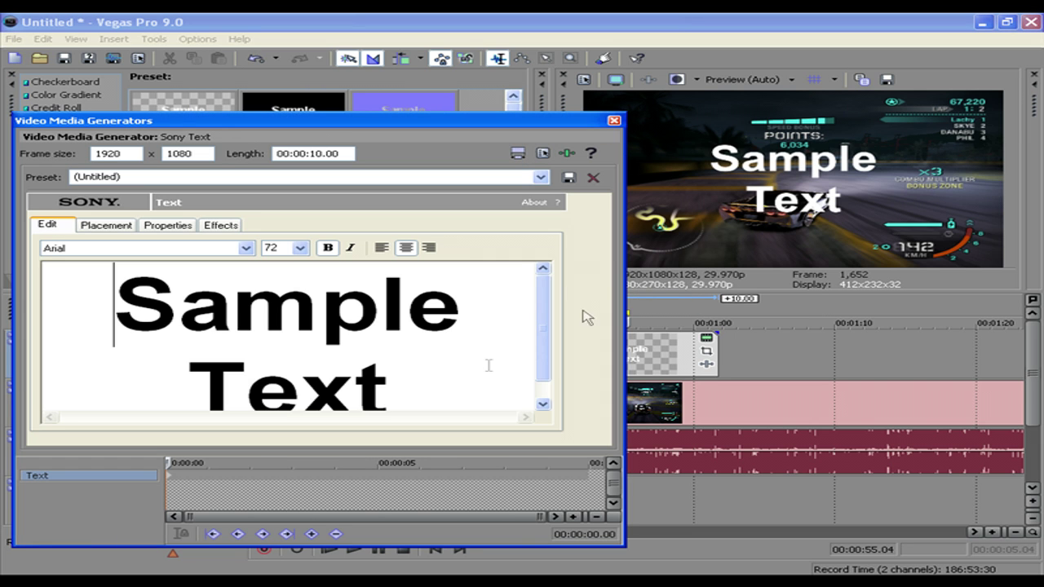
Replace the text with 'Distance From Wall' at size 28 and add ']2cm[' on a second line
{"action": "key", "text": "ctrl+a"}
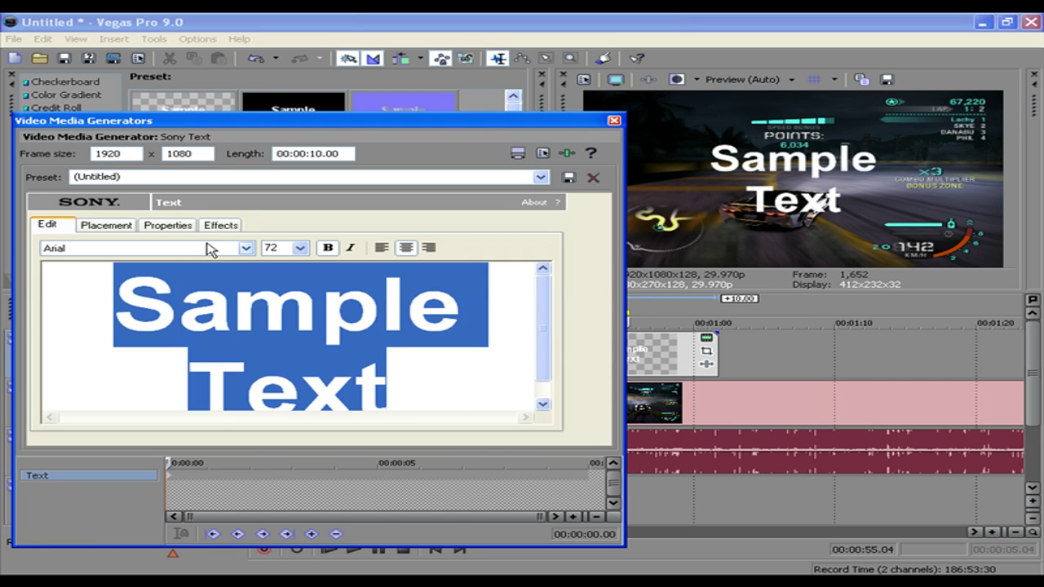
{"action": "type", "text": "Distance f"}
{"action": "key", "text": "BackSpace"}
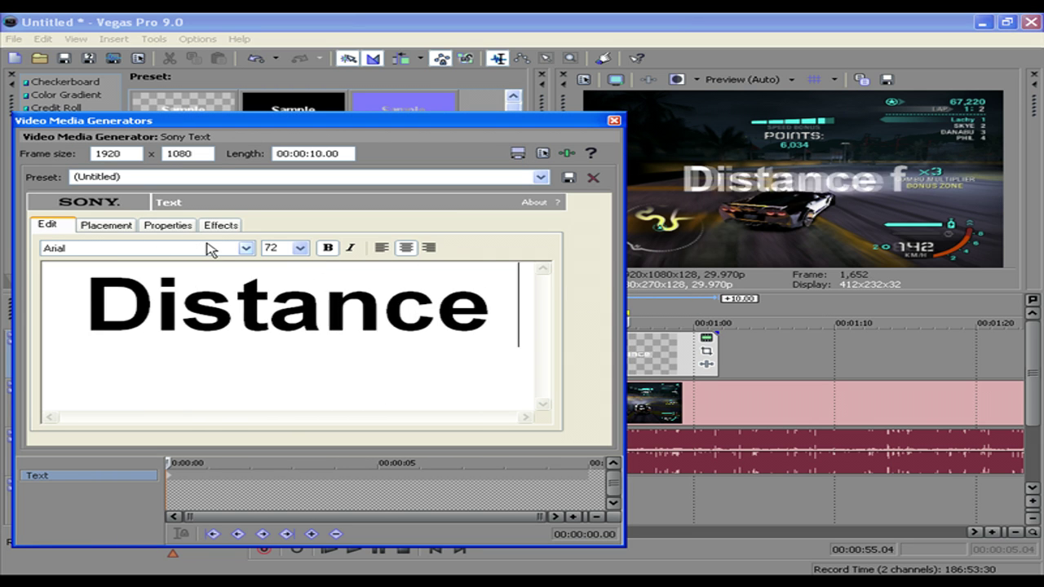
{"action": "type", "text": "From Wall"}
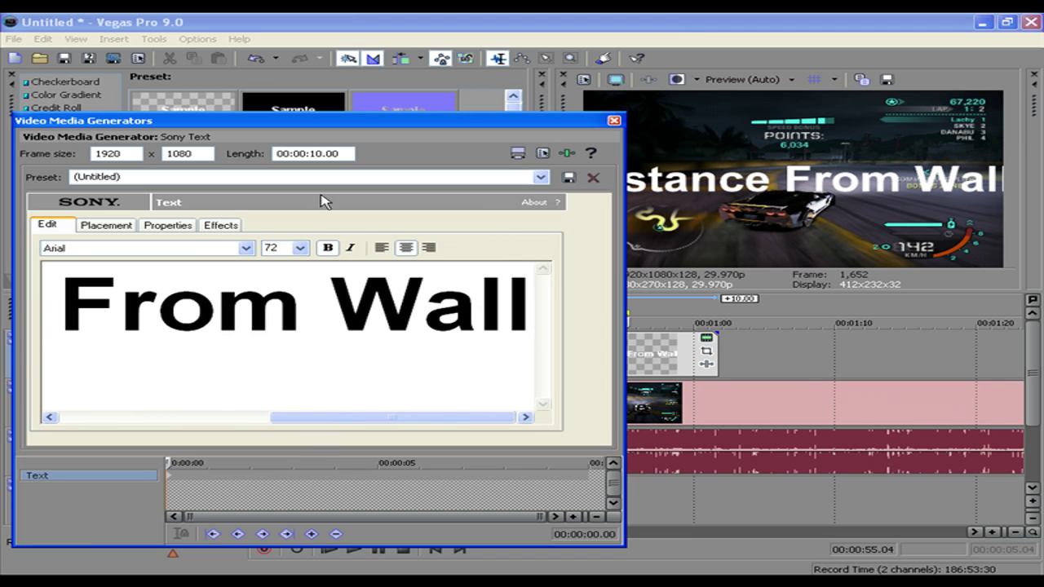
{"action": "key", "text": "ctrl+a"}
{"action": "left_click", "coordinate": [300, 247]}
{"action": "left_click", "coordinate": [295, 377]}
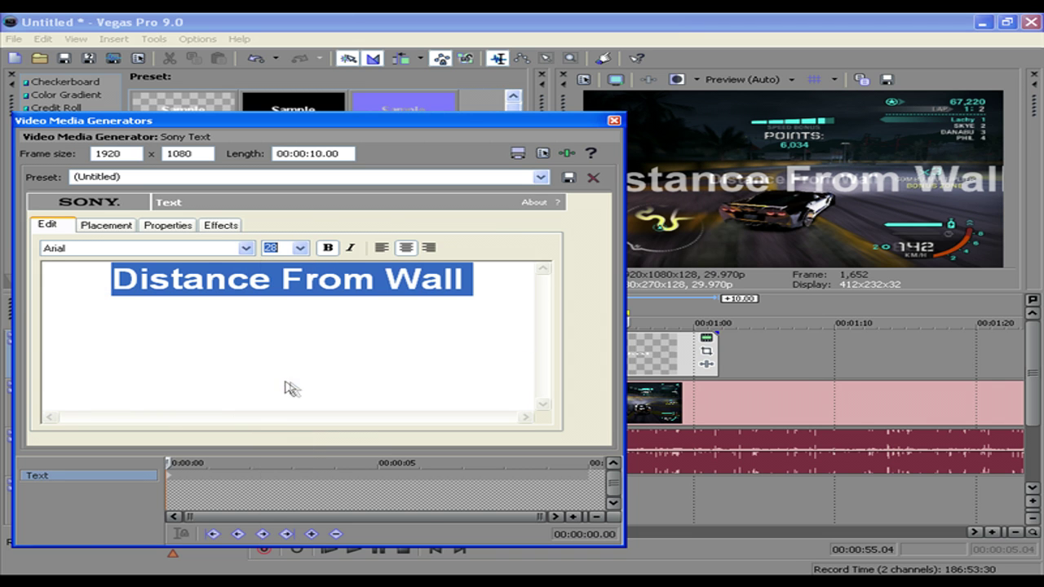
{"action": "left_click", "coordinate": [476, 286]}
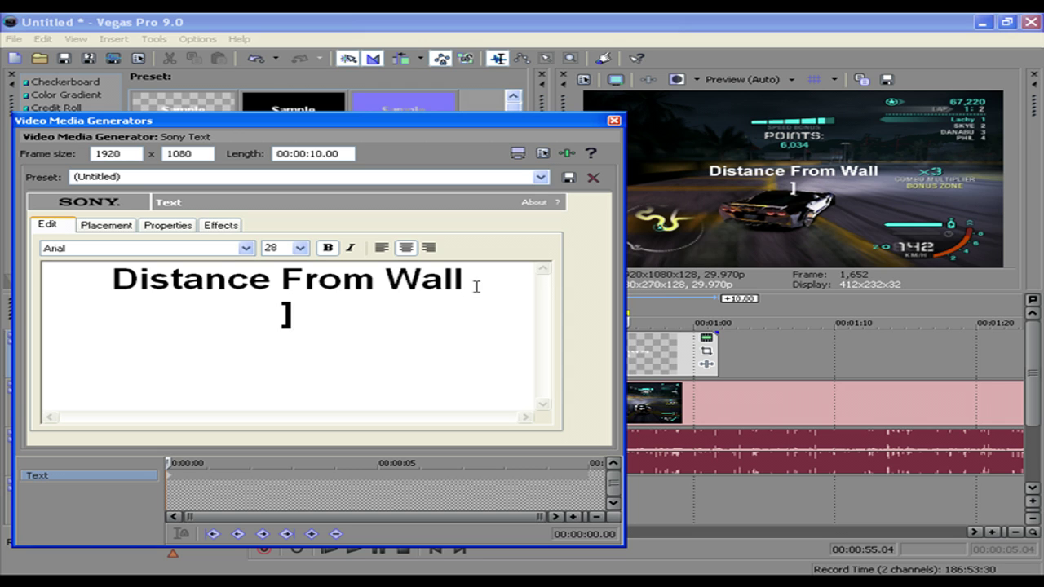
{"action": "type", "text": "]2cm["}
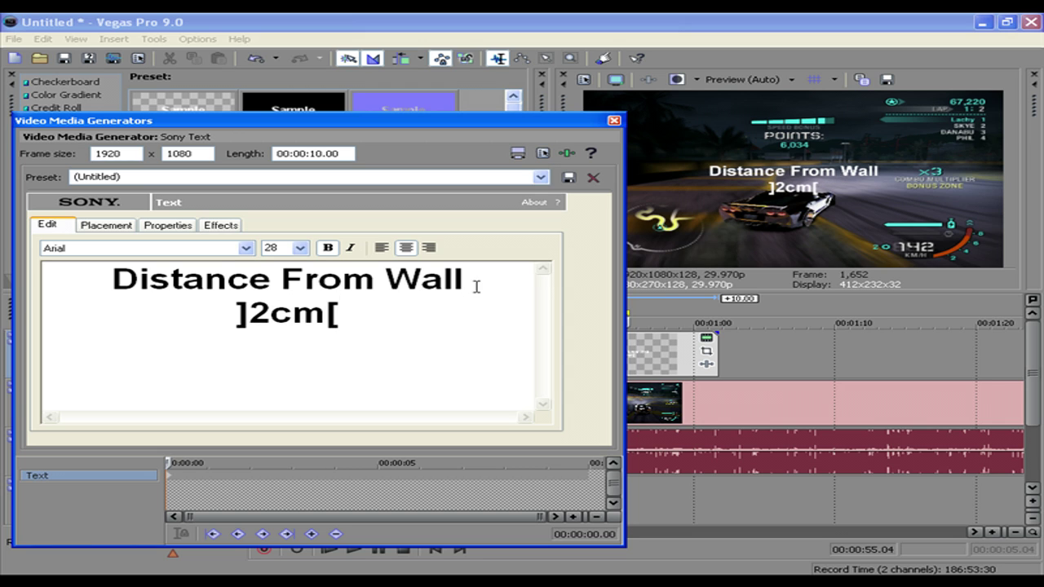
Close the text generator and put the cursor at the text event's start, 00:00:51.22
{"action": "left_click", "coordinate": [614, 121]}
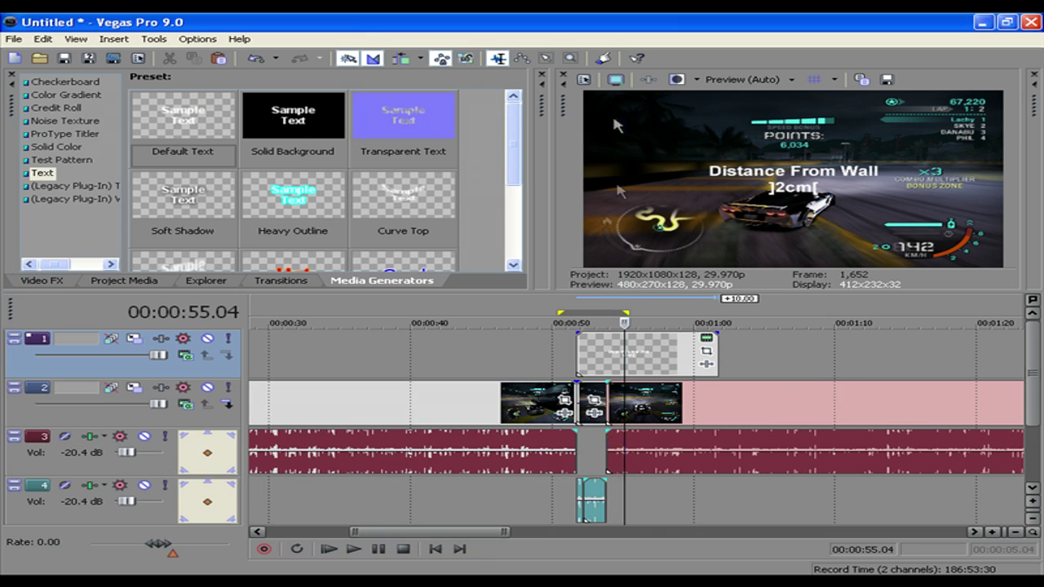
{"action": "left_click", "coordinate": [579, 398]}
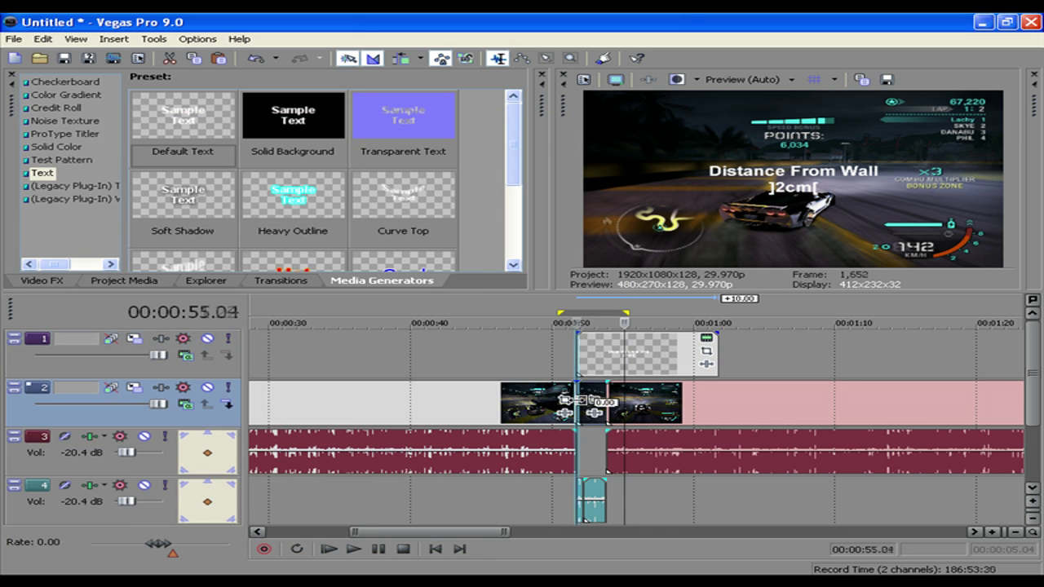
{"action": "left_click", "coordinate": [580, 398]}
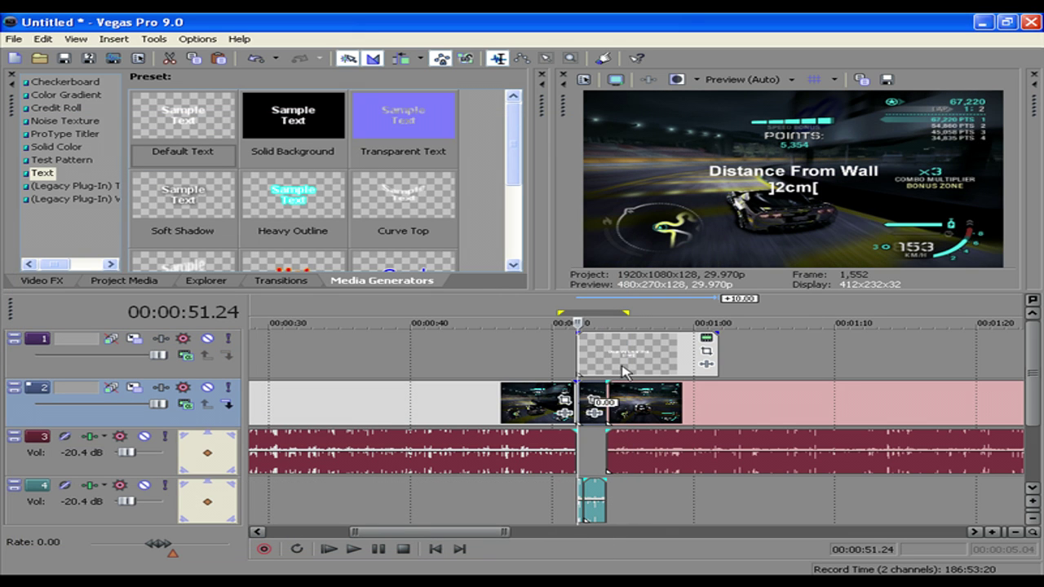
{"action": "left_click", "coordinate": [712, 344]}
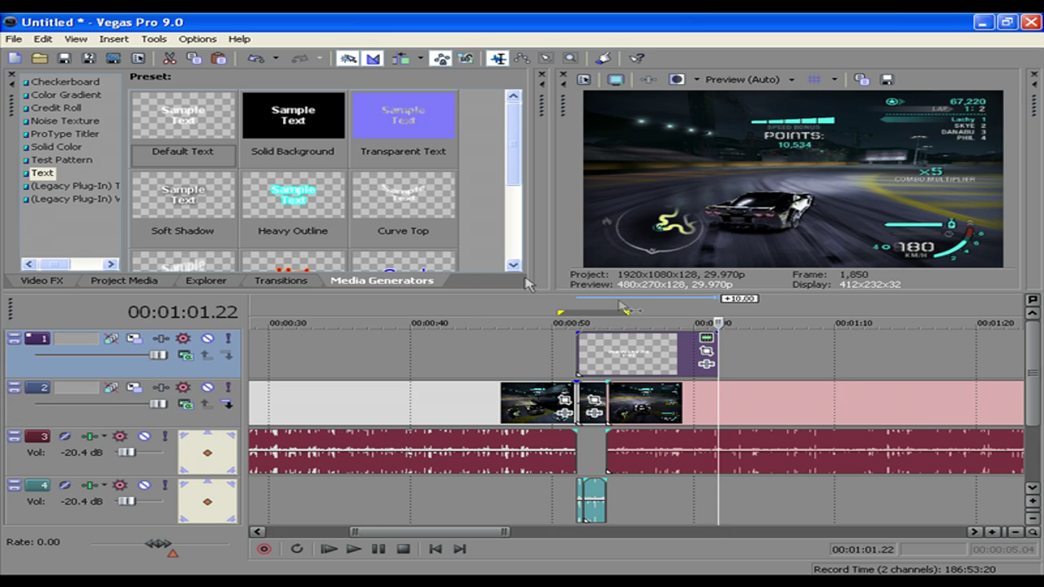
{"action": "left_click", "coordinate": [581, 351]}
Shift the text box right to X 0.160 in Placement, then close the generator
{"action": "left_click", "coordinate": [706, 337]}
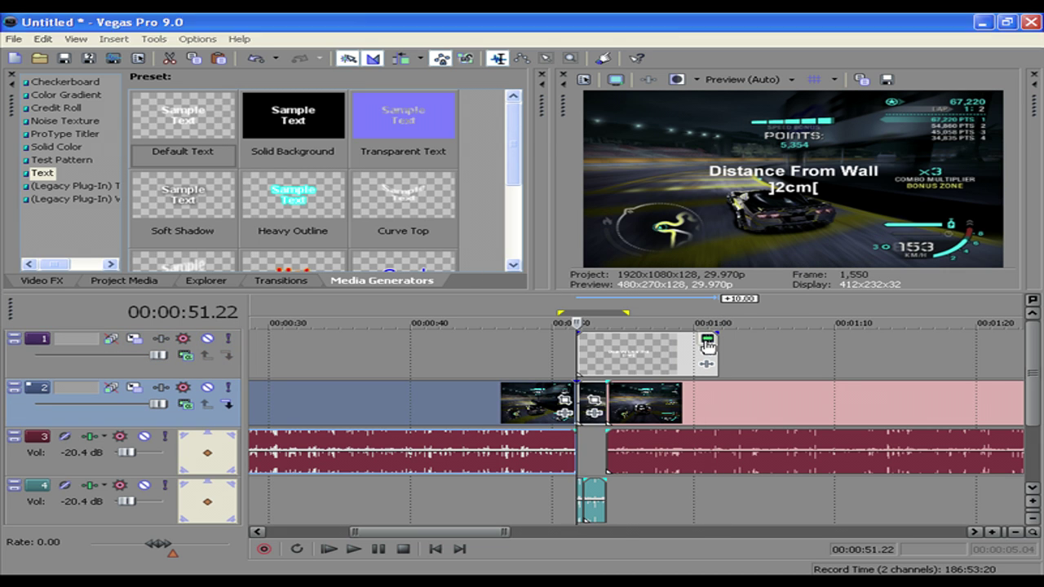
{"action": "left_click", "coordinate": [123, 228]}
{"action": "left_click_drag", "start_coordinate": [198, 341], "coordinate": [202, 341]}
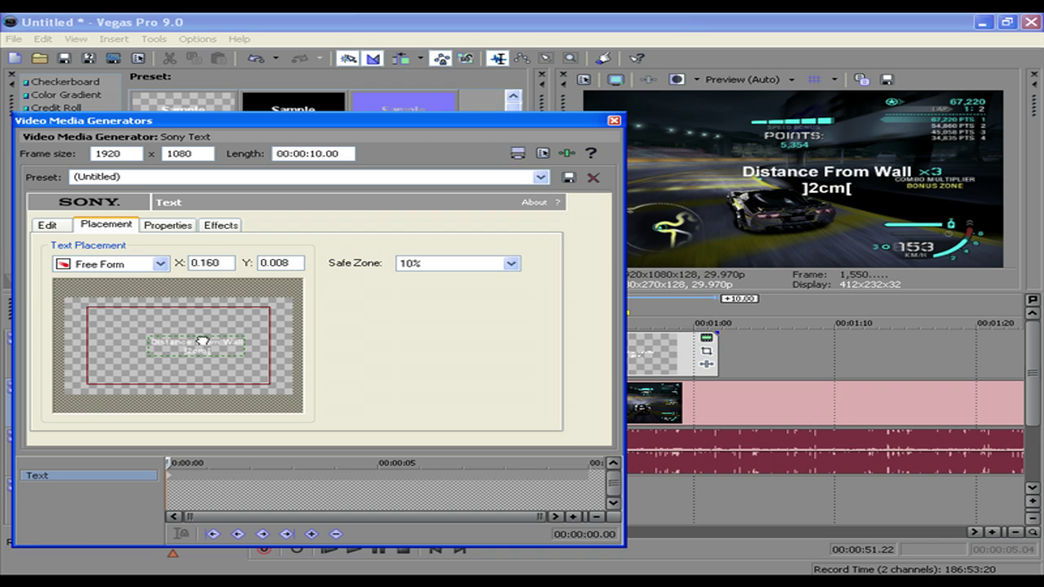
{"action": "left_click", "coordinate": [614, 120]}
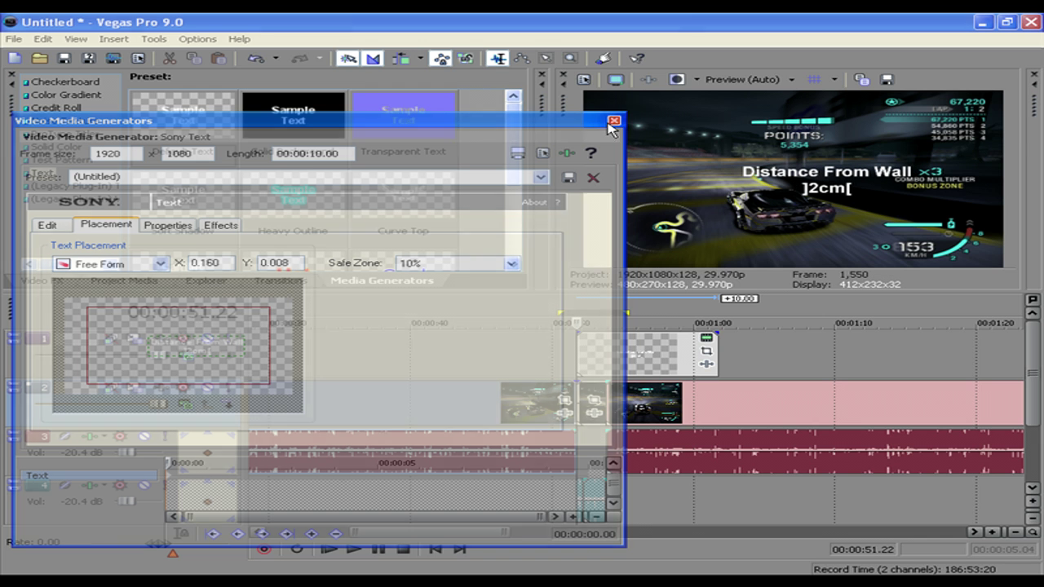
{"action": "left_click", "coordinate": [522, 345]}
Preview from 00:00:49.06, then drag the track 1 text event's end back so it ends near 00:00:53.8
{"action": "left_click", "coordinate": [541, 344]}
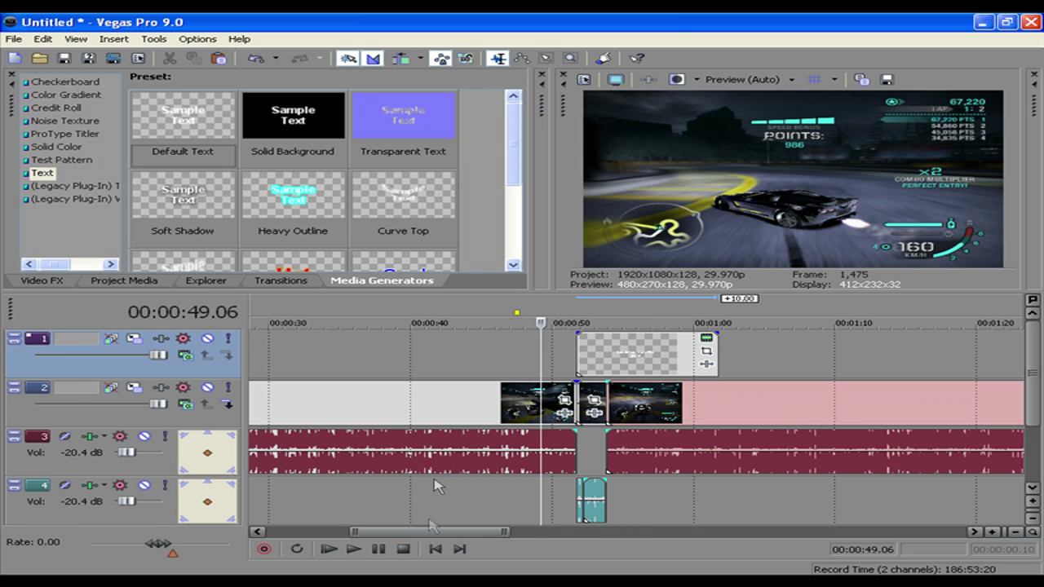
{"action": "left_click", "coordinate": [357, 549]}
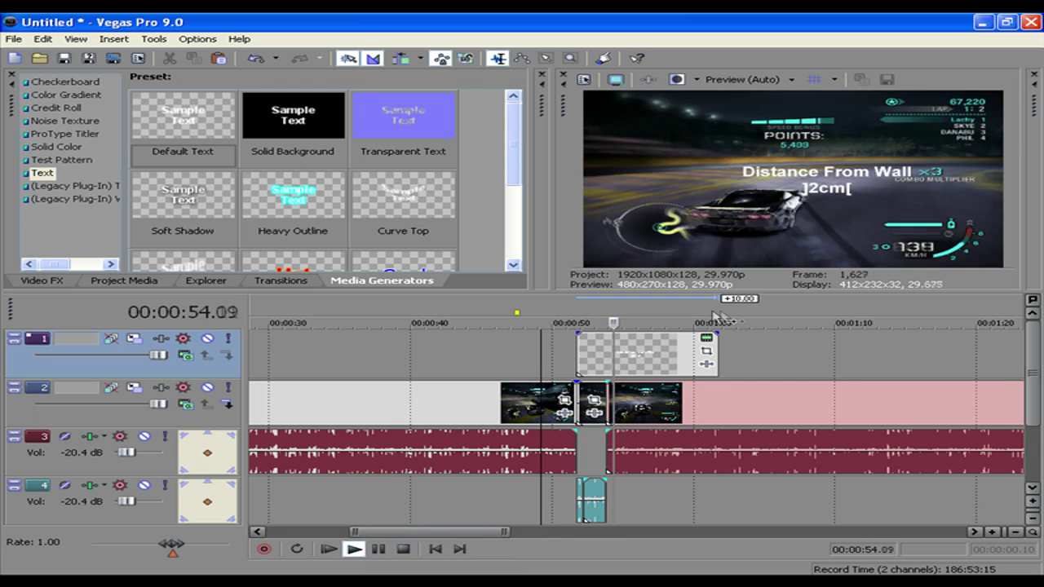
{"action": "key", "text": "space"}
{"action": "left_click", "coordinate": [709, 344]}
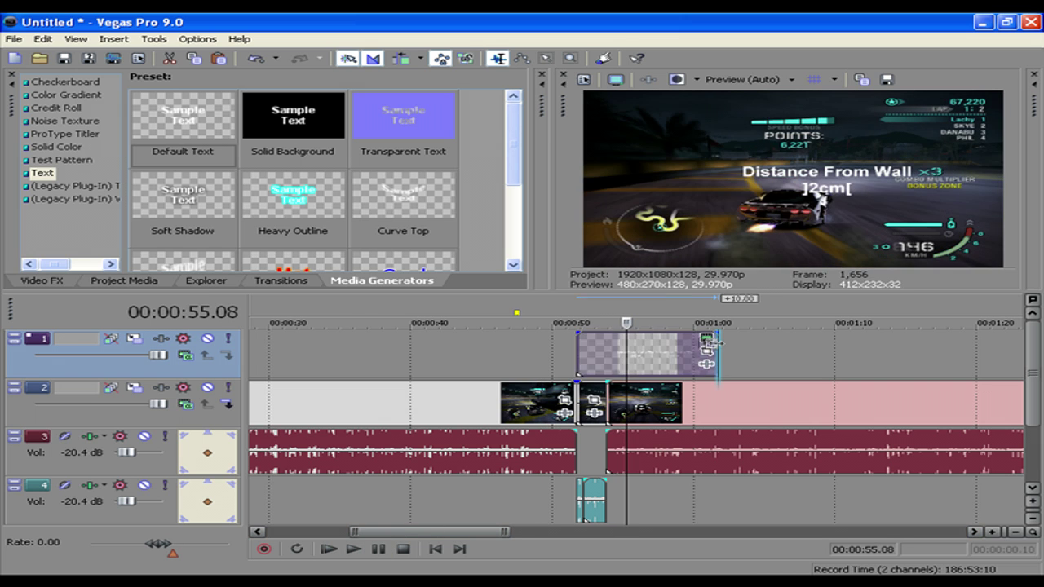
{"action": "left_click_drag", "start_coordinate": [710, 342], "coordinate": [605, 342]}
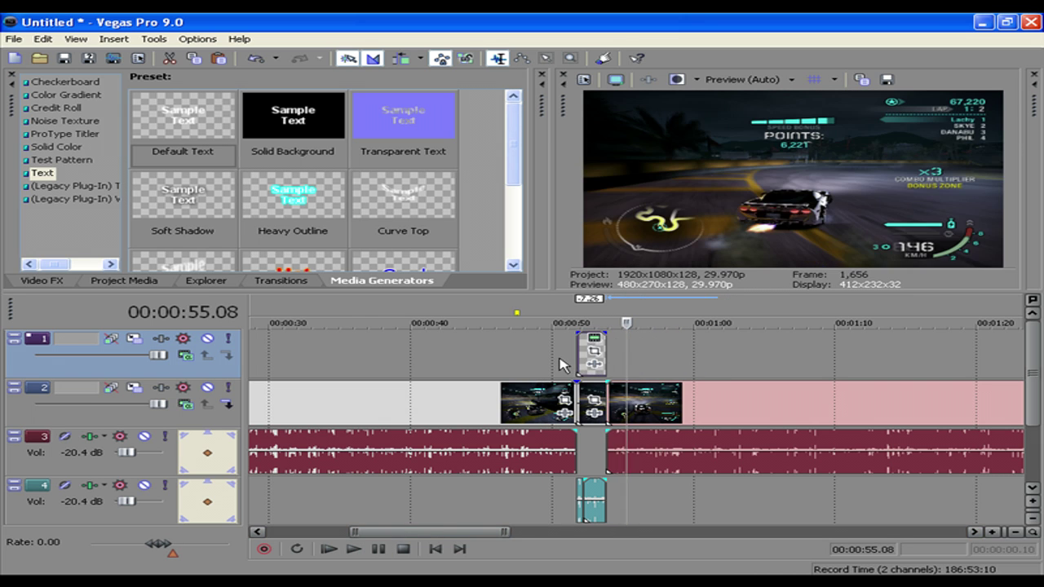
Replay from just before the text to check the shortened Distance From Wall overlay
{"action": "left_click", "coordinate": [560, 346]}
{"action": "left_click", "coordinate": [354, 549]}
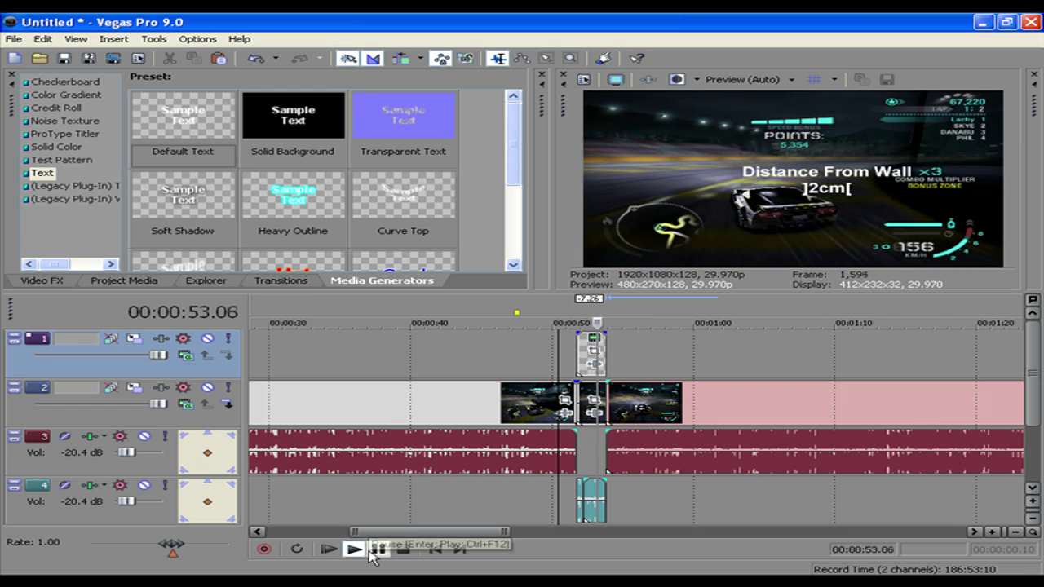
{"action": "left_click", "coordinate": [379, 551]}
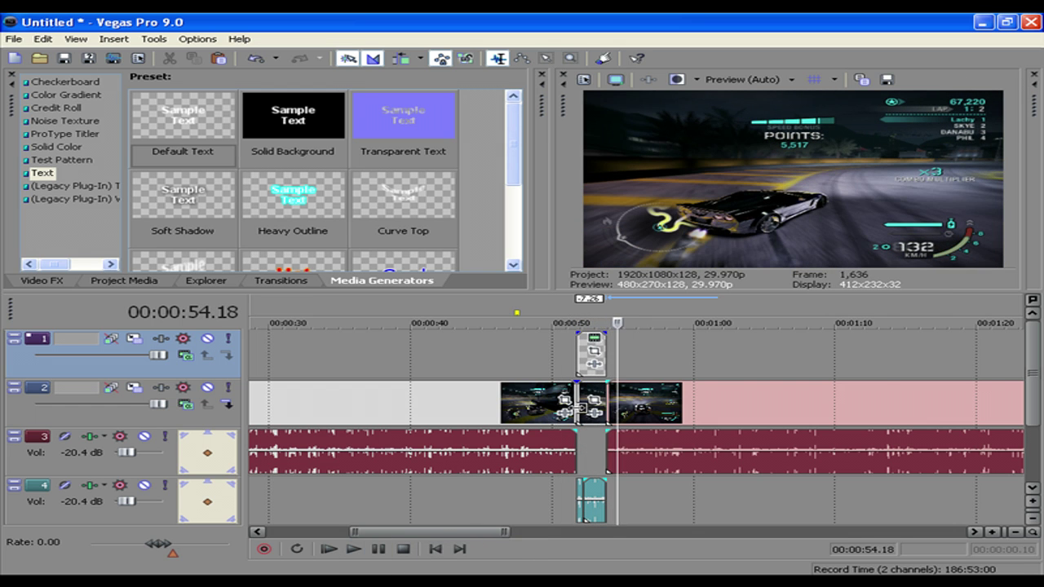
{"action": "scroll", "coordinate": [512, 365], "scroll_direction": "down", "scroll_amount": 6}
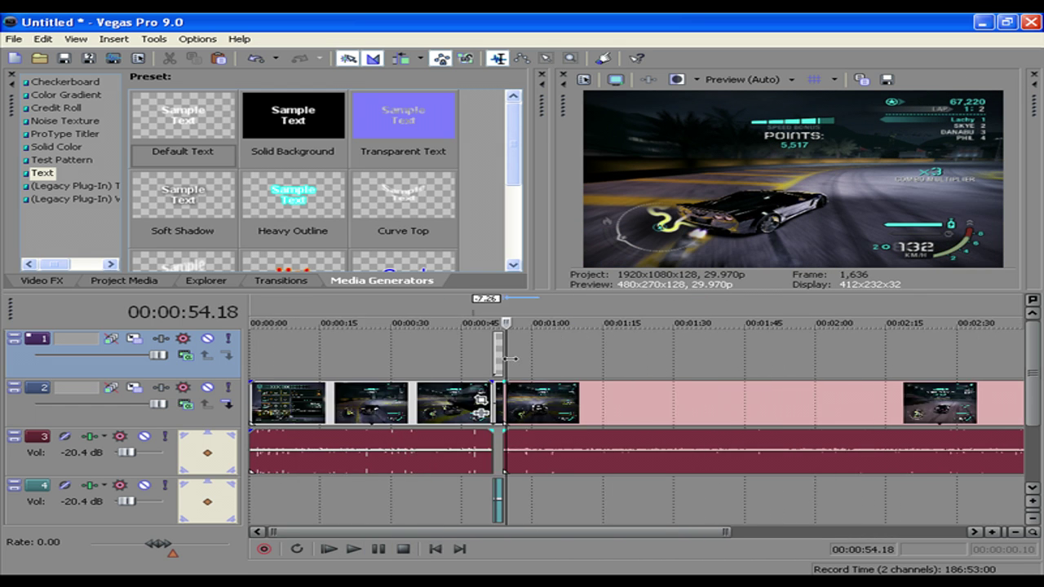
{"action": "scroll", "coordinate": [512, 364], "scroll_direction": "up", "scroll_amount": 1}
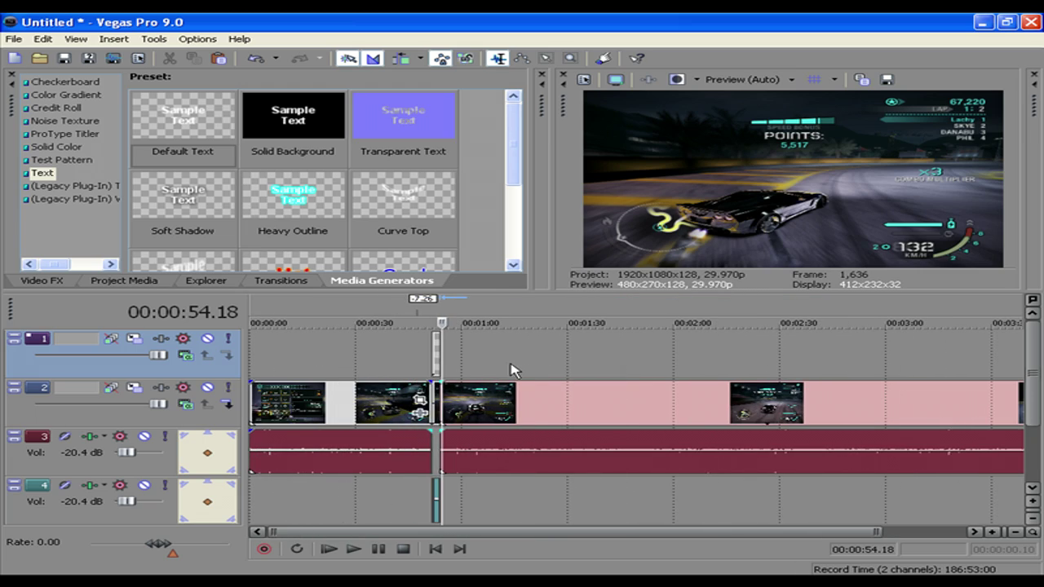